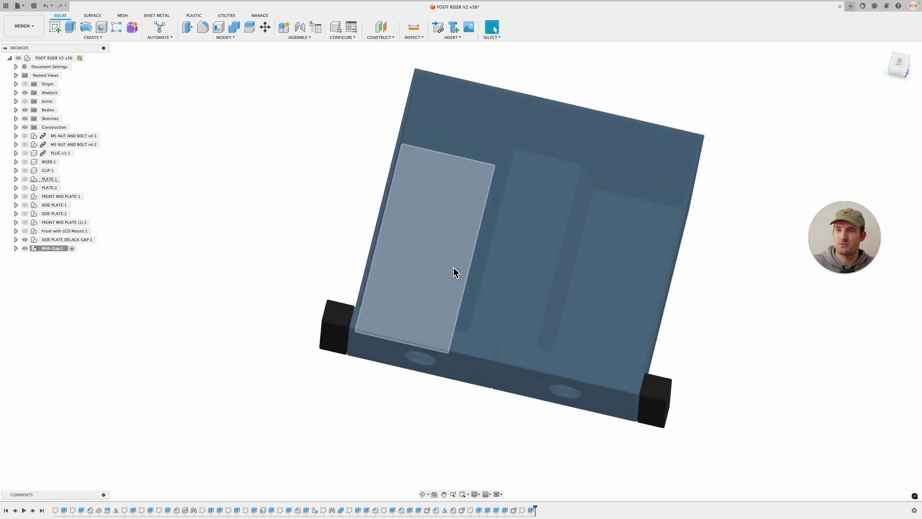
# Roll the With Gap component's design history back to its initial rectangular block and examine it from several sides.
pyautogui.keyDown('shift'); pyautogui.moveTo(490, 439); pyautogui.dragTo(504, 369, button='middle'); pyautogui.keyUp('shift')
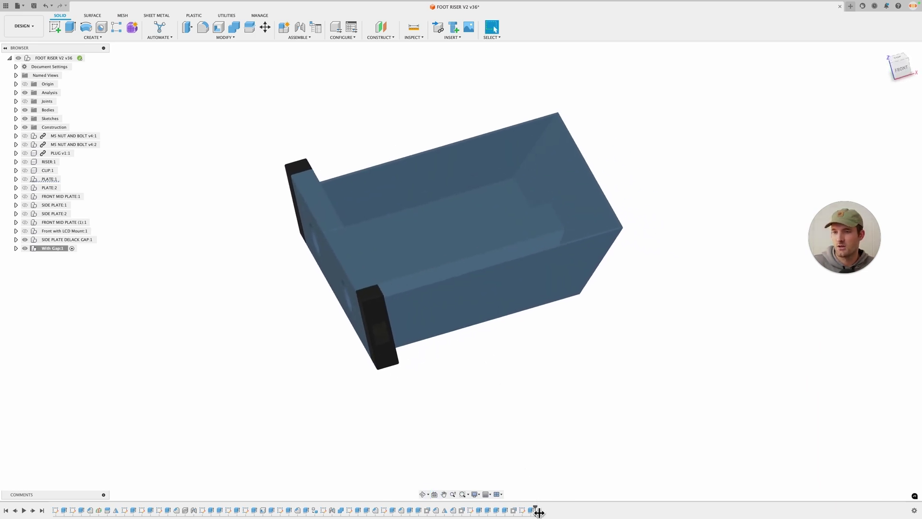
pyautogui.moveTo(535, 510); pyautogui.dragTo(128, 512)
pyautogui.scroll(-1, 563, 387)
pyautogui.moveTo(806, 406)
pyautogui.mouseDown(button='middle')
pyautogui.moveTo(563, 386)
pyautogui.moveTo(561, 368)
pyautogui.moveTo(528, 365)
pyautogui.moveTo(604, 367)
pyautogui.mouseUp(button='middle')
pyautogui.scroll(6, 570, 387)
pyautogui.scroll(-4, 573, 372)
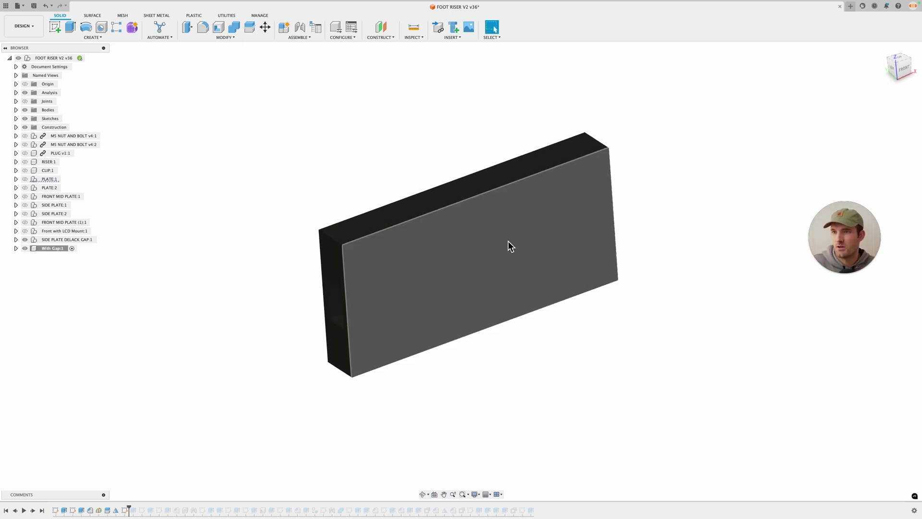
pyautogui.keyDown('shift'); pyautogui.moveTo(618, 371); pyautogui.dragTo(599, 384, button='middle'); pyautogui.keyUp('shift')
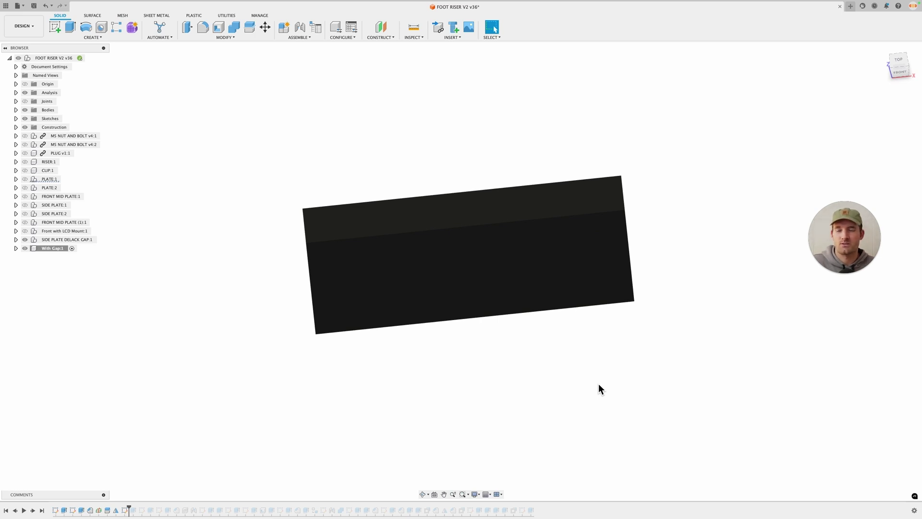
pyautogui.keyDown('shift'); pyautogui.moveTo(599, 385); pyautogui.dragTo(595, 418, button='middle'); pyautogui.keyUp('shift')
# Roll the history forward past the next extrude and examine the L-shaped bracket it forms.
pyautogui.moveTo(132, 510); pyautogui.dragTo(138, 510)
pyautogui.scroll(3, 419, 392)
pyautogui.moveTo(419, 393); pyautogui.dragTo(480, 443, button='middle')
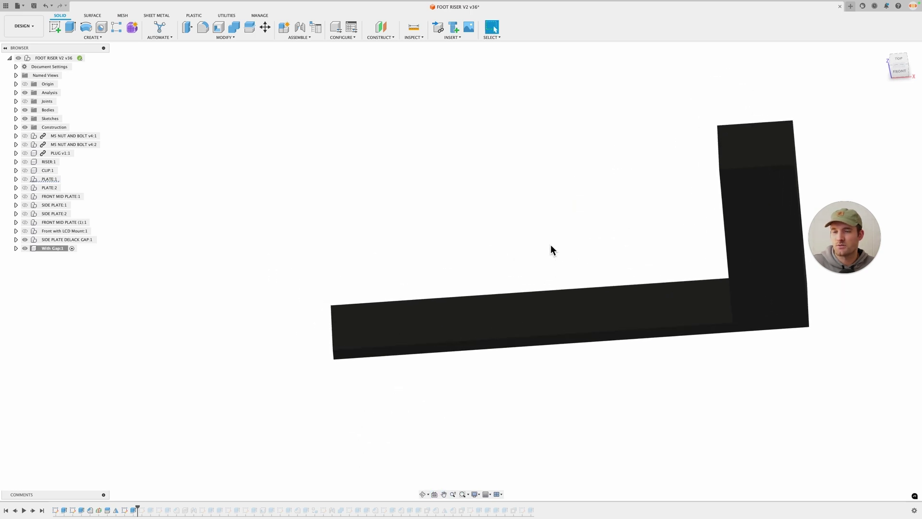
pyautogui.keyDown('shift'); pyautogui.moveTo(543, 254); pyautogui.dragTo(513, 239, button='middle'); pyautogui.keyUp('shift')
pyautogui.scroll(3, 708, 288)
# Select the rounded face on the bracket's upright to examine it, and clear the selection.
pyautogui.click(709, 290)
pyautogui.keyDown('shift'); pyautogui.moveTo(793, 363); pyautogui.dragTo(723, 298, button='middle'); pyautogui.keyUp('shift')
pyautogui.scroll(-3, 485, 303)
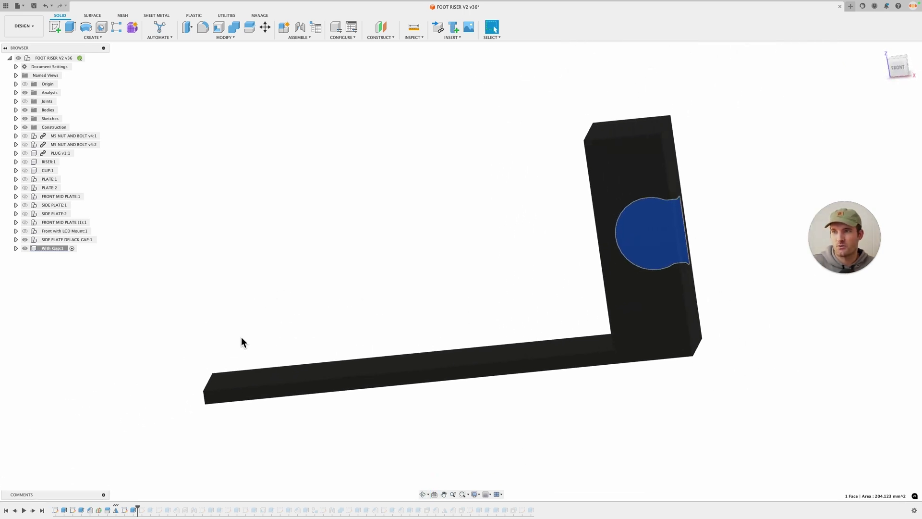
pyautogui.scroll(-2, 437, 293)
pyautogui.moveTo(412, 293); pyautogui.dragTo(542, 262, button='middle')
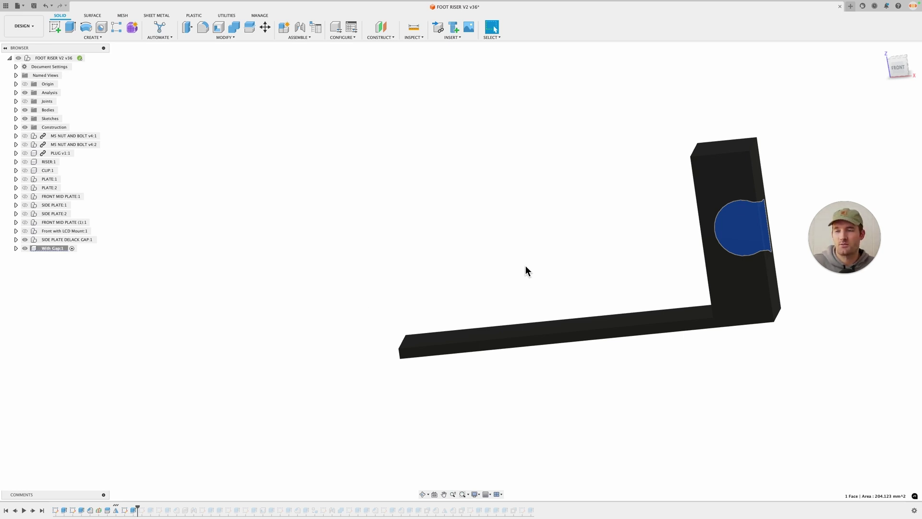
pyautogui.keyDown('shift'); pyautogui.moveTo(502, 282); pyautogui.dragTo(589, 339, button='middle'); pyautogui.keyUp('shift')
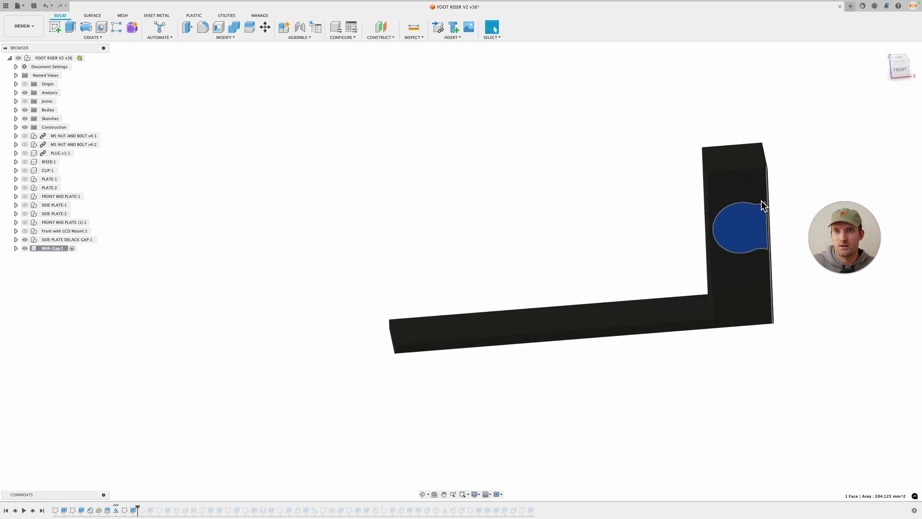
pyautogui.keyDown('shift'); pyautogui.moveTo(757, 212); pyautogui.dragTo(700, 257, button='middle'); pyautogui.keyUp('shift')
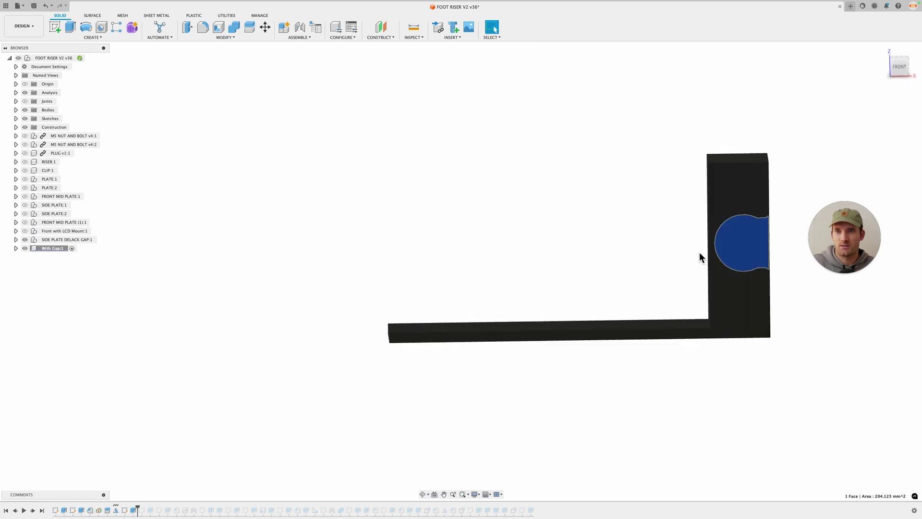
pyautogui.click(595, 381)
pyautogui.moveTo(619, 387); pyautogui.dragTo(576, 390, button='middle')
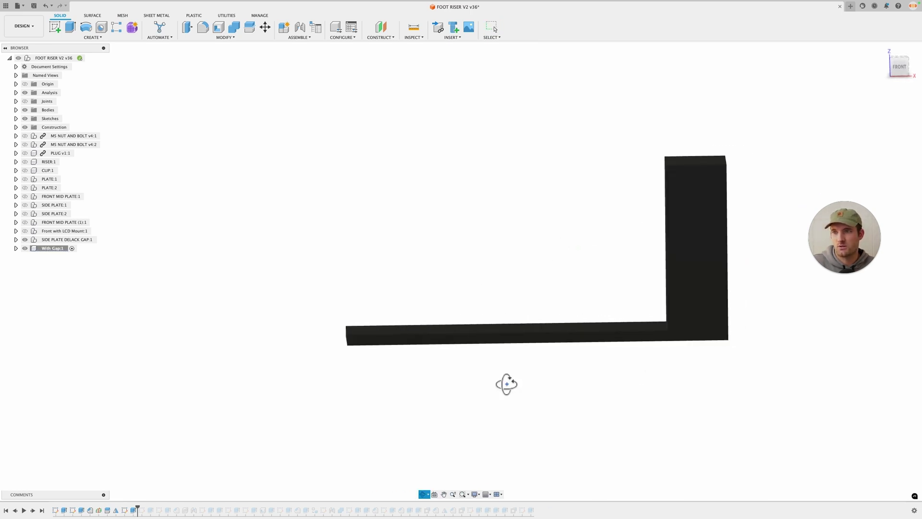
pyautogui.keyDown('shift'); pyautogui.moveTo(504, 383); pyautogui.dragTo(298, 452, button='middle'); pyautogui.keyUp('shift')
# Roll the history forward past Sketch5 and its extrude, and highlight Sketch5 along the bracket's arm.
pyautogui.moveTo(143, 510); pyautogui.dragTo(152, 512)
pyautogui.keyDown('shift'); pyautogui.moveTo(483, 390); pyautogui.dragTo(588, 344, button='middle'); pyautogui.keyUp('shift')
pyautogui.click(142, 511)
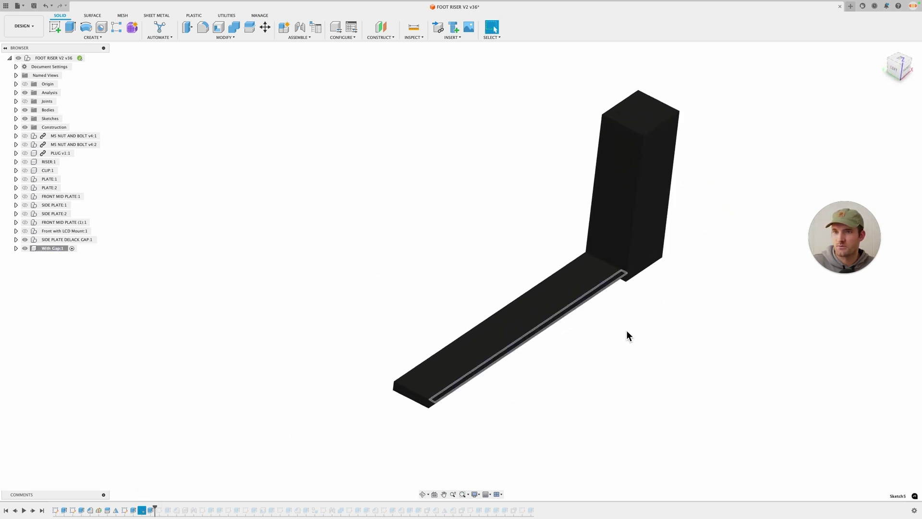
# Examine the narrow strip cut along the edge of the bracket's arm from the side, above and front.
pyautogui.keyDown('shift'); pyautogui.moveTo(476, 408); pyautogui.dragTo(632, 283, button='middle'); pyautogui.keyUp('shift')
pyautogui.scroll(-2, 604, 291)
pyautogui.moveTo(634, 352); pyautogui.dragTo(611, 292, button='middle')
pyautogui.scroll(-3, 596, 327)
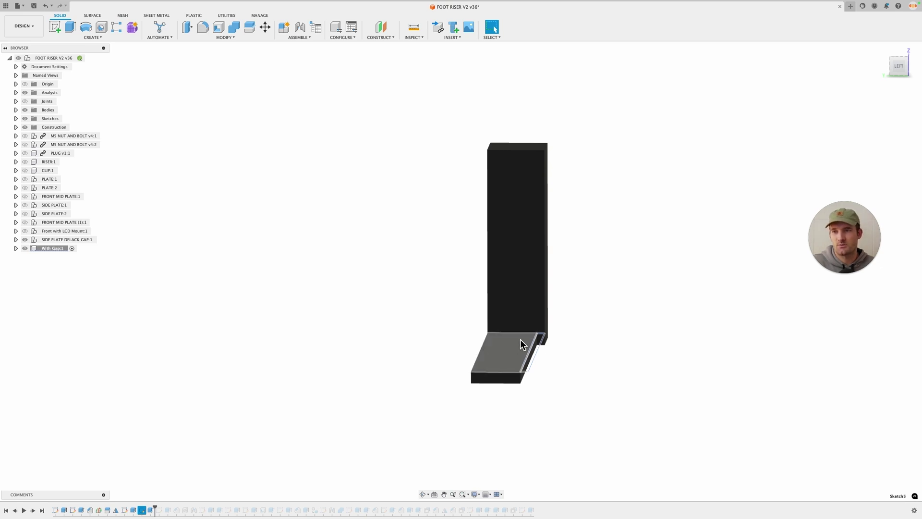
pyautogui.keyDown('shift'); pyautogui.moveTo(511, 340); pyautogui.dragTo(556, 350, button='middle'); pyautogui.keyUp('shift')
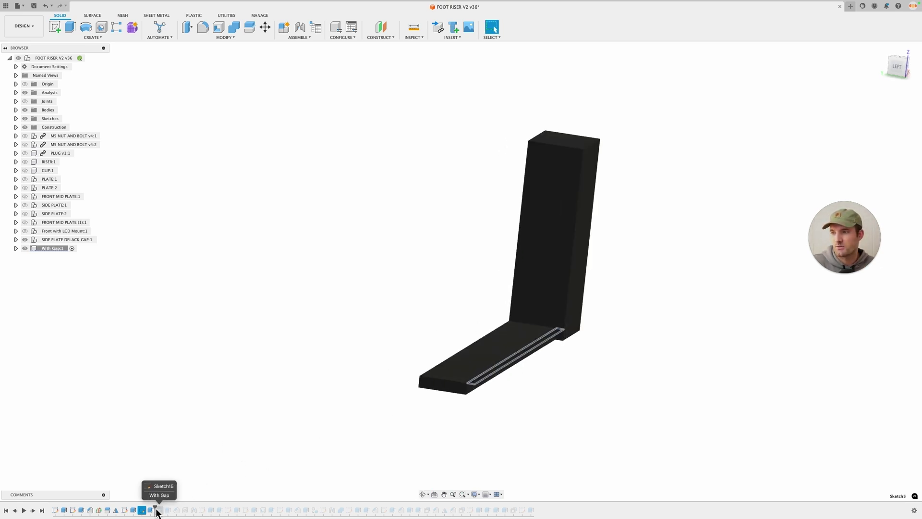
pyautogui.moveTo(156, 513)
pyautogui.mouseDown()
pyautogui.moveTo(171, 512)
pyautogui.moveTo(155, 512)
pyautogui.mouseUp()
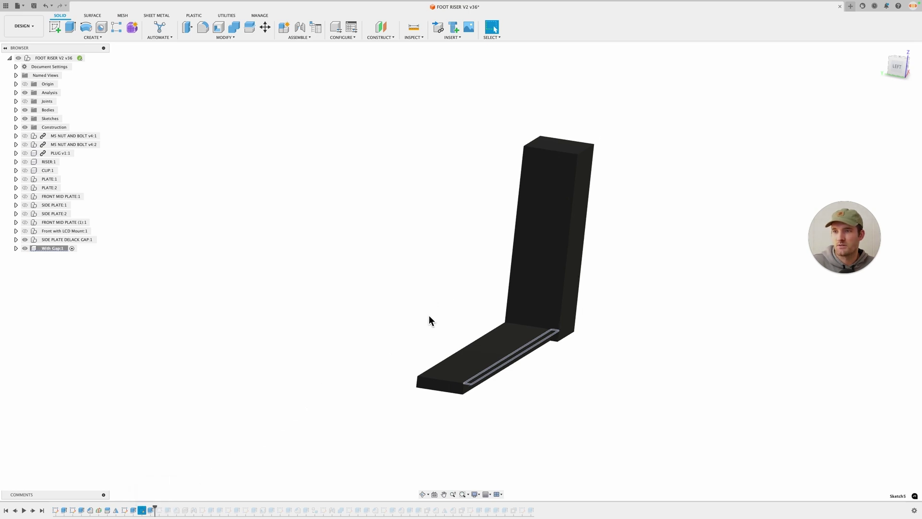
pyautogui.moveTo(472, 333)
pyautogui.keyDown('shift'); pyautogui.mouseDown(button='middle')
pyautogui.moveTo(586, 319)
pyautogui.moveTo(533, 294)
pyautogui.moveTo(513, 311)
pyautogui.moveTo(520, 287)
pyautogui.moveTo(556, 251)
pyautogui.moveTo(625, 303)
pyautogui.moveTo(498, 288)
pyautogui.moveTo(523, 266)
pyautogui.moveTo(459, 282)
pyautogui.moveTo(475, 383)
pyautogui.moveTo(549, 327)
pyautogui.moveTo(552, 311)
pyautogui.moveTo(540, 312)
pyautogui.mouseUp(button='middle'); pyautogui.keyUp('shift')
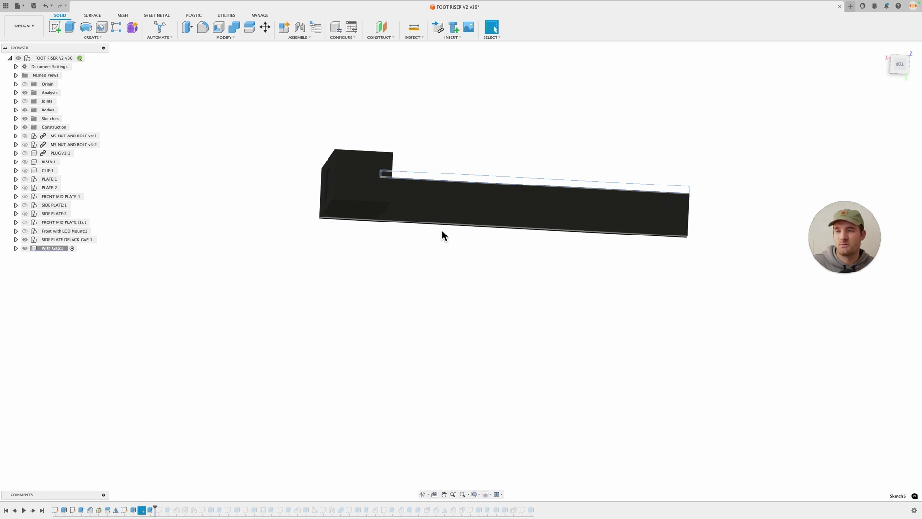
pyautogui.keyDown('shift'); pyautogui.moveTo(466, 240); pyautogui.dragTo(605, 374, button='middle'); pyautogui.keyUp('shift')
pyautogui.keyDown('shift'); pyautogui.moveTo(534, 260); pyautogui.dragTo(542, 261, button='middle'); pyautogui.keyUp('shift')
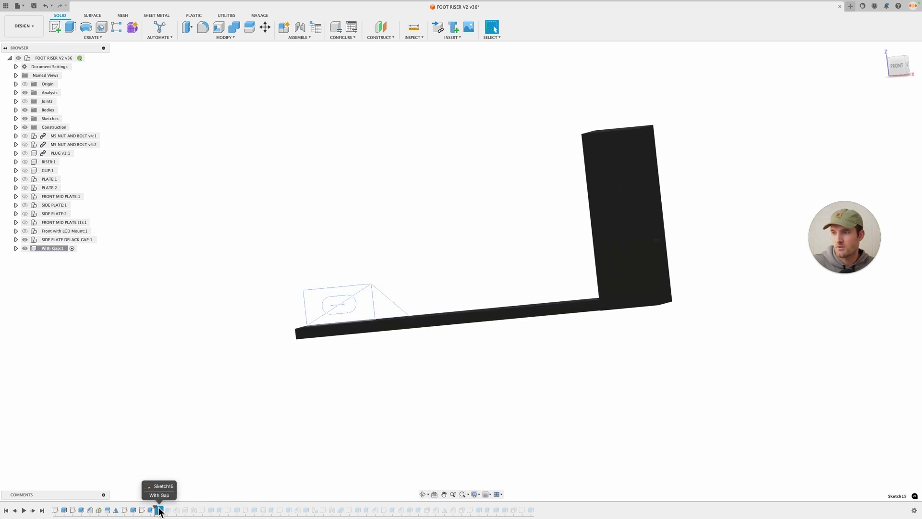
# Roll the history forward past Sketch15 and its extrude, and examine the raised sloped block at the arm's end.
pyautogui.moveTo(156, 510); pyautogui.dragTo(164, 510)
pyautogui.keyDown('shift'); pyautogui.moveTo(375, 375); pyautogui.dragTo(376, 385, button='middle'); pyautogui.keyUp('shift')
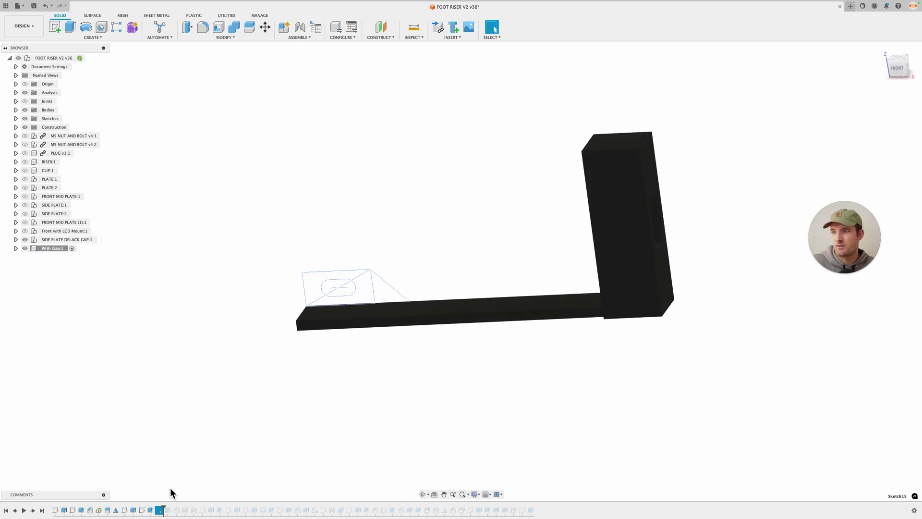
pyautogui.moveTo(164, 508); pyautogui.dragTo(172, 508)
pyautogui.keyDown('shift'); pyautogui.moveTo(288, 401); pyautogui.dragTo(288, 344, button='middle'); pyautogui.keyUp('shift')
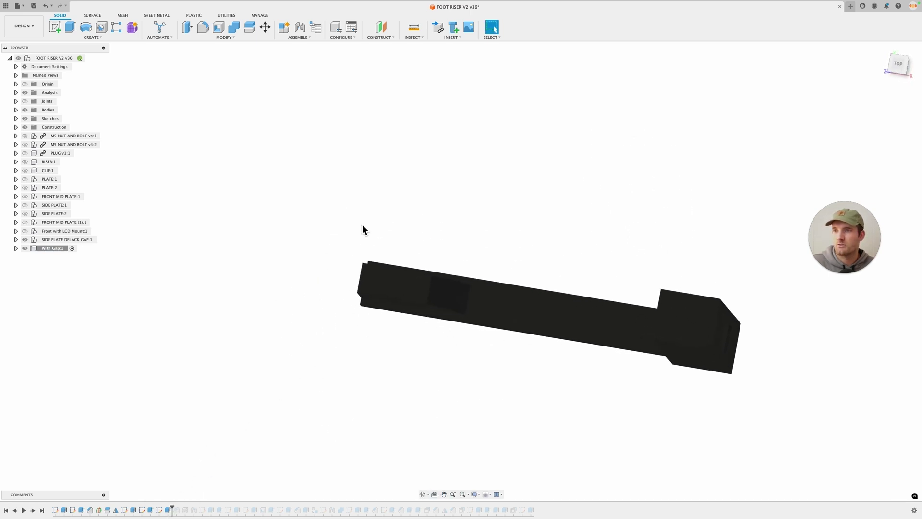
pyautogui.scroll(3, 407, 253)
pyautogui.keyDown('shift'); pyautogui.moveTo(443, 239); pyautogui.dragTo(445, 198, button='middle'); pyautogui.keyUp('shift')
pyautogui.scroll(-2, 445, 194)
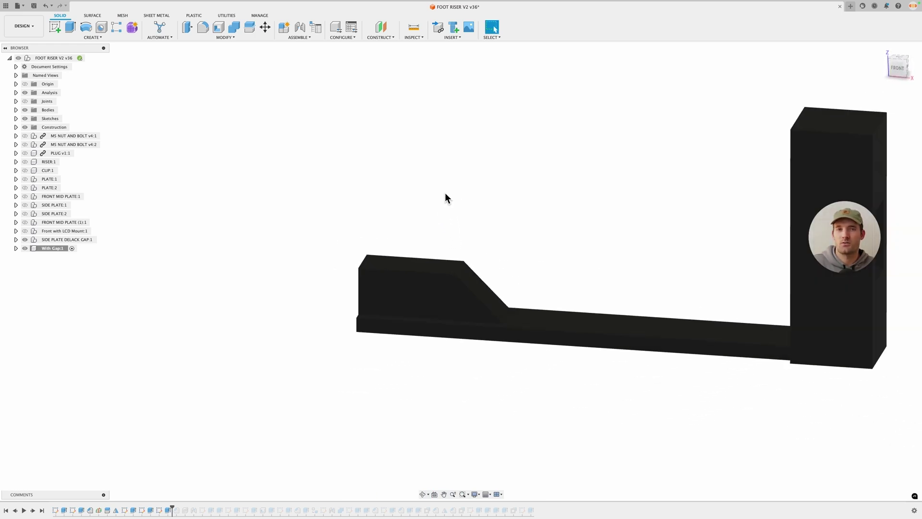
pyautogui.scroll(-2, 582, 245)
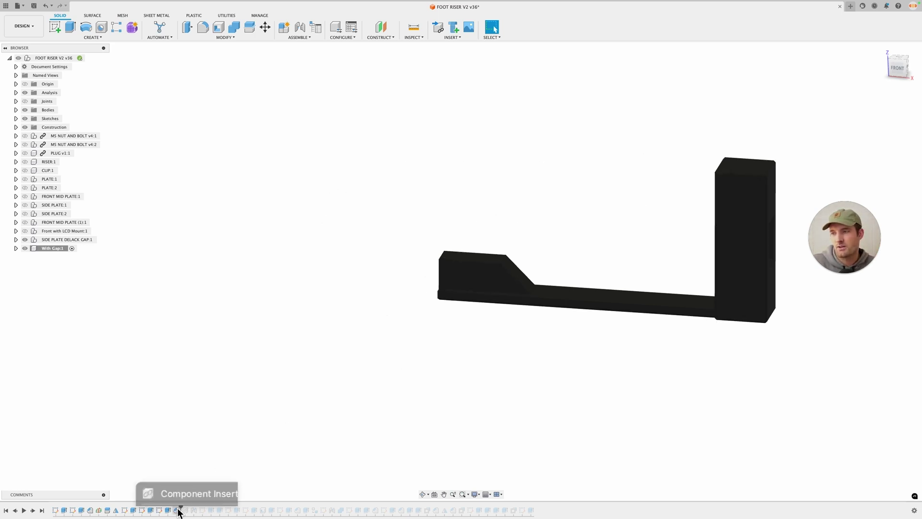
# Roll the history forward past Chamfer2, highlight the chamfered edges of the bracket and clear the selection.
pyautogui.moveTo(174, 510); pyautogui.dragTo(179, 510)
pyautogui.keyDown('shift'); pyautogui.moveTo(476, 391); pyautogui.dragTo(491, 411, button='middle'); pyautogui.keyUp('shift')
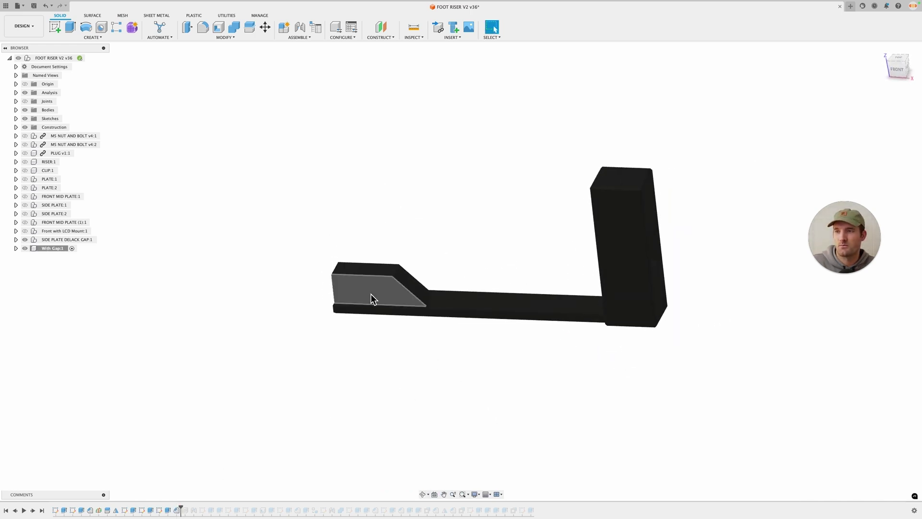
pyautogui.click(177, 510)
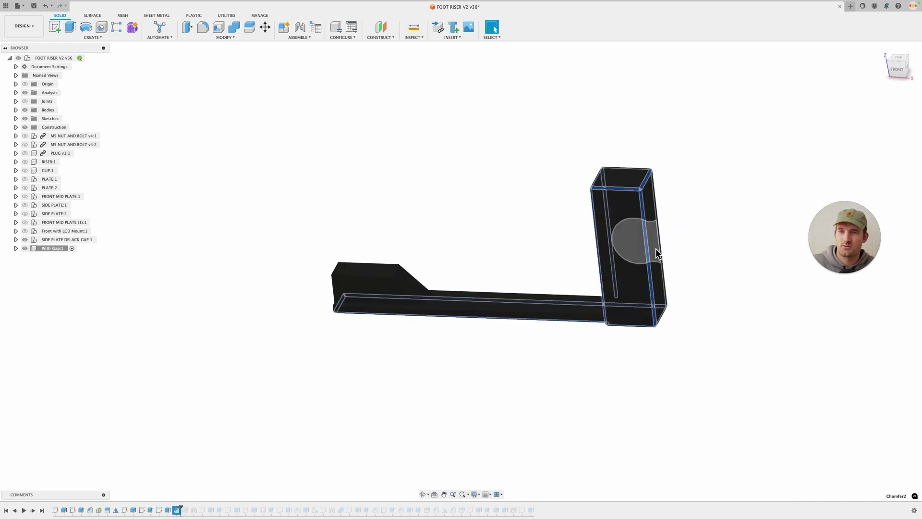
pyautogui.click(277, 462)
pyautogui.keyDown('shift'); pyautogui.moveTo(239, 474); pyautogui.dragTo(295, 418, button='middle'); pyautogui.keyUp('shift')
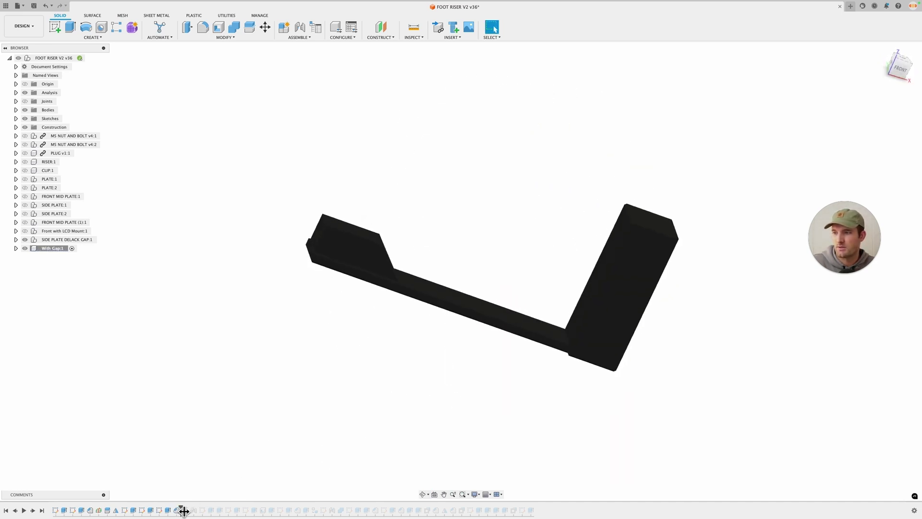
# Roll the history forward two features past Chamfer2 and check the bracket from several sides.
pyautogui.moveTo(181, 508); pyautogui.dragTo(197, 508)
pyautogui.keyDown('shift'); pyautogui.moveTo(278, 426); pyautogui.dragTo(387, 378, button='middle'); pyautogui.keyUp('shift')
pyautogui.scroll(1, 396, 320)
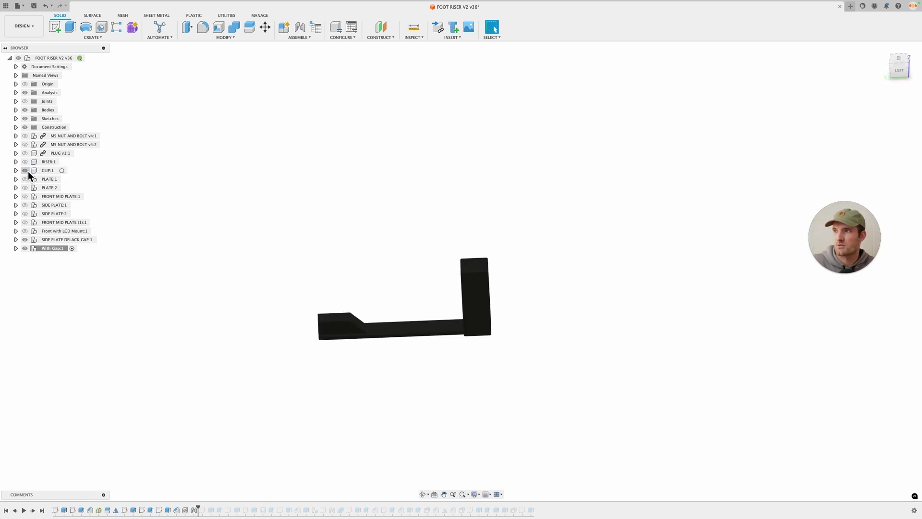
pyautogui.scroll(5, 500, 366)
pyautogui.moveTo(547, 461)
pyautogui.mouseDown(button='middle')
pyautogui.moveTo(570, 472)
pyautogui.moveTo(521, 376)
pyautogui.moveTo(471, 401)
pyautogui.mouseUp(button='middle')
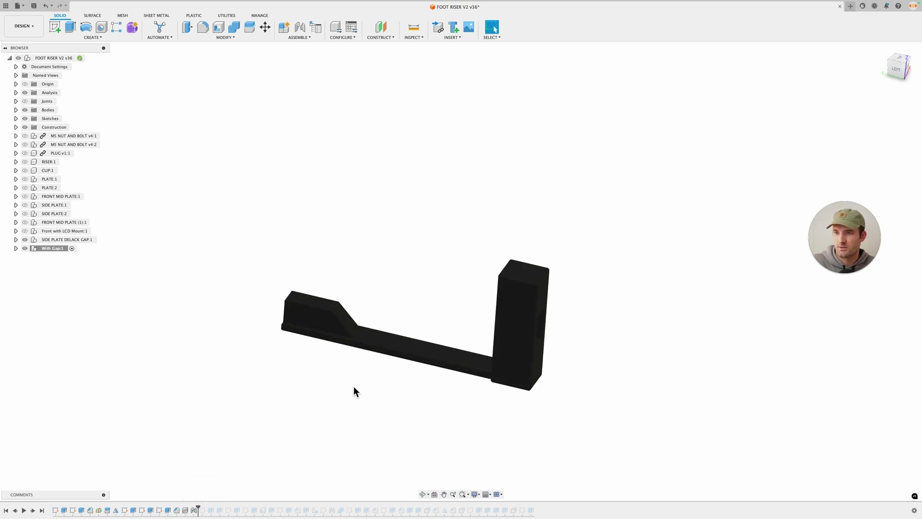
# Roll the history forward past Extrude6 and examine how the thin blue panel sits against the bracket.
pyautogui.moveTo(199, 508); pyautogui.dragTo(214, 508)
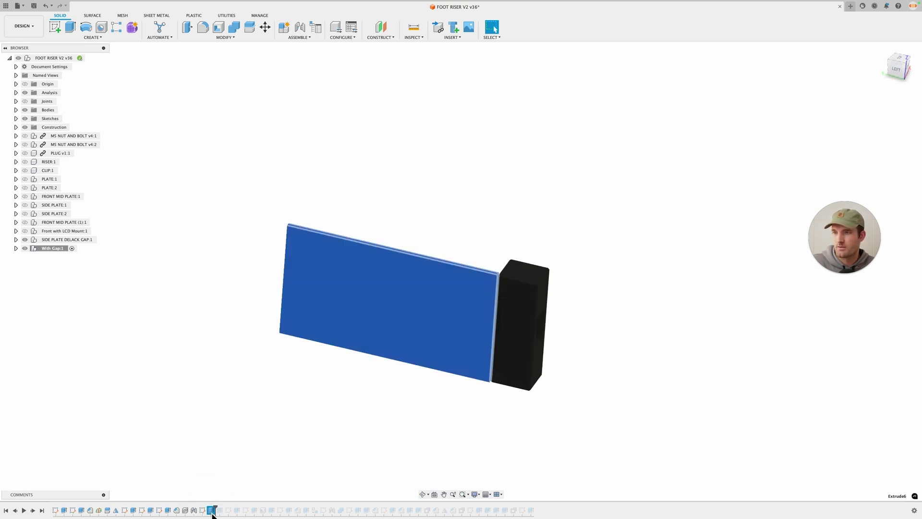
pyautogui.keyDown('shift'); pyautogui.moveTo(305, 426); pyautogui.dragTo(382, 407, button='middle'); pyautogui.keyUp('shift')
pyautogui.scroll(10, 437, 385)
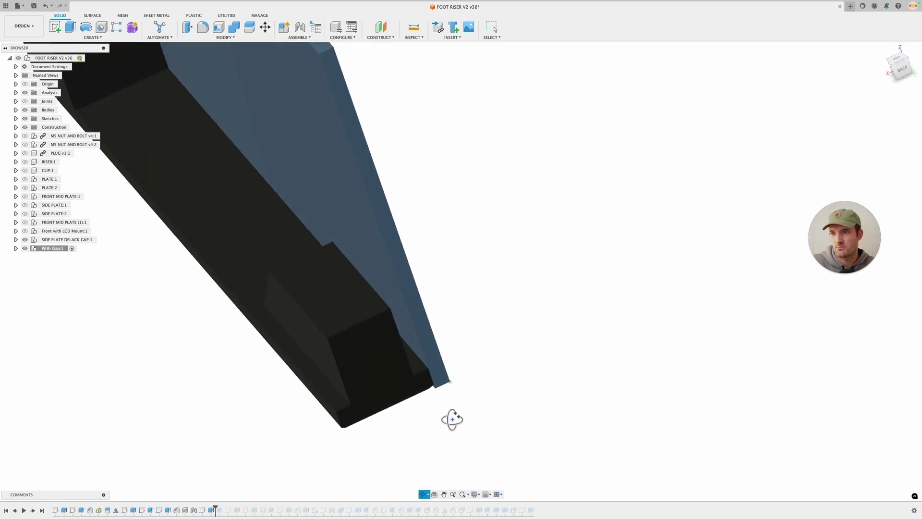
pyautogui.moveTo(437, 381)
pyautogui.keyDown('shift'); pyautogui.mouseDown(button='middle')
pyautogui.moveTo(436, 406)
pyautogui.moveTo(414, 334)
pyautogui.moveTo(428, 353)
pyautogui.moveTo(463, 351)
pyautogui.moveTo(450, 391)
pyautogui.moveTo(477, 335)
pyautogui.mouseUp(button='middle'); pyautogui.keyUp('shift')
# Roll the history forward past the extrude following Extrude6 and examine the long grey body projecting from the panel.
pyautogui.moveTo(215, 510); pyautogui.dragTo(224, 510)
pyautogui.scroll(-2, 331, 457)
pyautogui.scroll(-1, 330, 457)
pyautogui.moveTo(427, 446); pyautogui.dragTo(530, 405, button='middle')
pyautogui.keyDown('shift'); pyautogui.moveTo(530, 405); pyautogui.dragTo(512, 412, button='middle'); pyautogui.keyUp('shift')
pyautogui.moveTo(317, 376); pyautogui.dragTo(317, 336, button='middle')
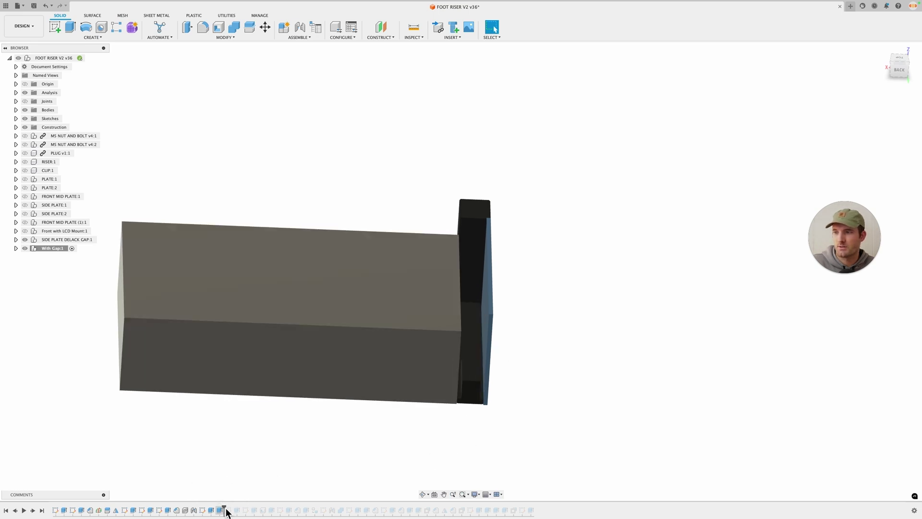
# Roll the history forward past the next sketch and extrude, and examine the grey body's angled end.
pyautogui.moveTo(228, 510); pyautogui.dragTo(240, 512)
pyautogui.keyDown('shift'); pyautogui.moveTo(286, 449); pyautogui.dragTo(291, 288, button='middle'); pyautogui.keyUp('shift')
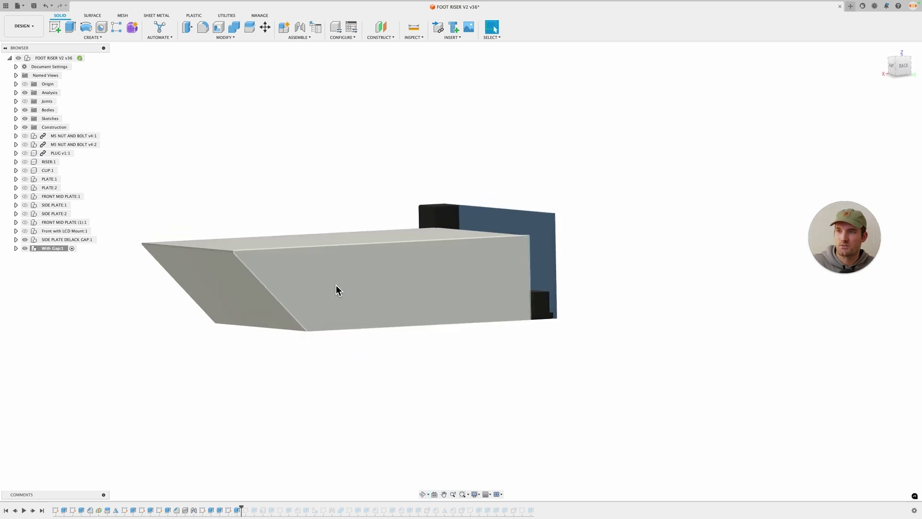
pyautogui.keyDown('shift'); pyautogui.moveTo(384, 278); pyautogui.dragTo(366, 117, button='middle'); pyautogui.keyUp('shift')
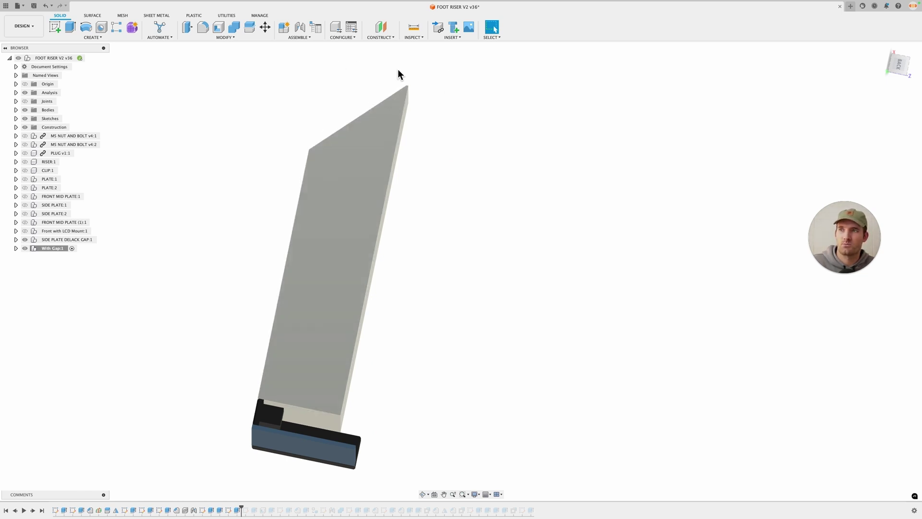
pyautogui.keyDown('shift'); pyautogui.moveTo(442, 134); pyautogui.dragTo(492, 176, button='middle'); pyautogui.keyUp('shift')
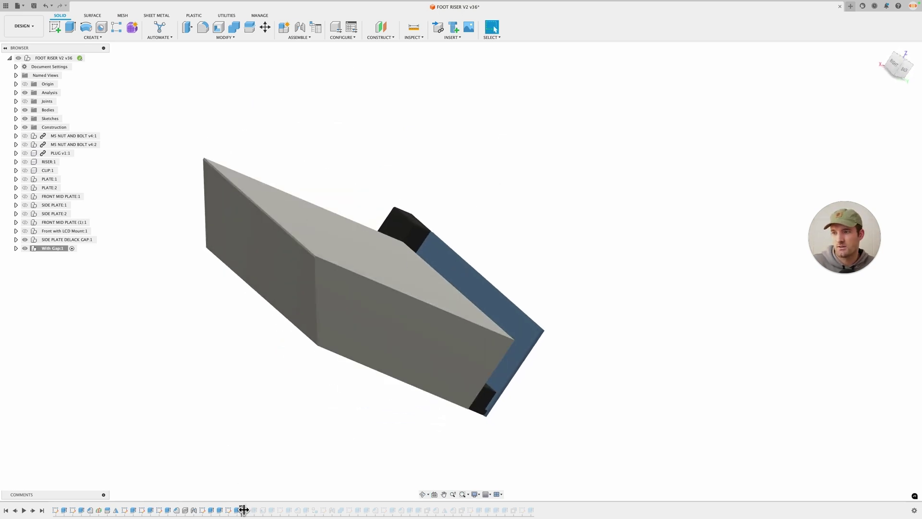
# Roll the history forward to just before Shell1 and examine the recess cut along the grey body's underside.
pyautogui.moveTo(255, 510); pyautogui.dragTo(259, 510)
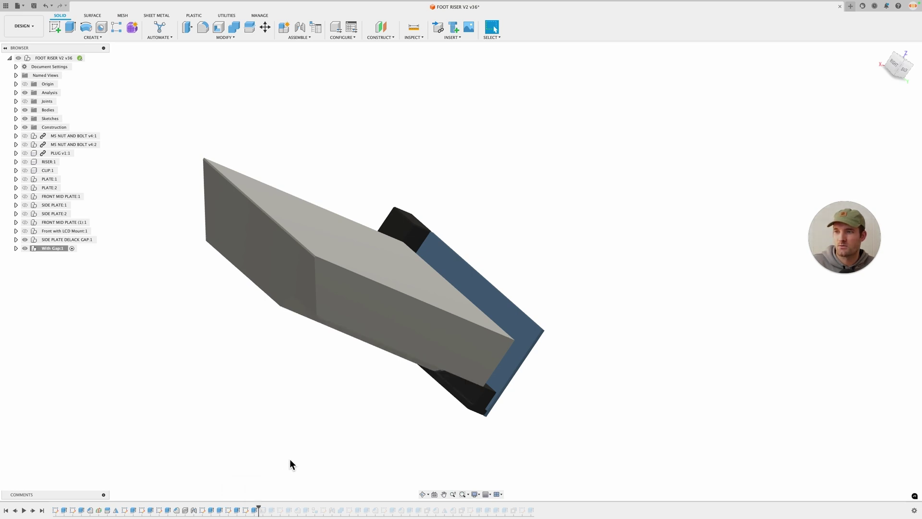
pyautogui.moveTo(297, 451)
pyautogui.keyDown('shift'); pyautogui.mouseDown(button='middle')
pyautogui.moveTo(312, 430)
pyautogui.moveTo(339, 444)
pyautogui.mouseUp(button='middle'); pyautogui.keyUp('shift')
pyautogui.moveTo(517, 469); pyautogui.dragTo(442, 444, button='middle')
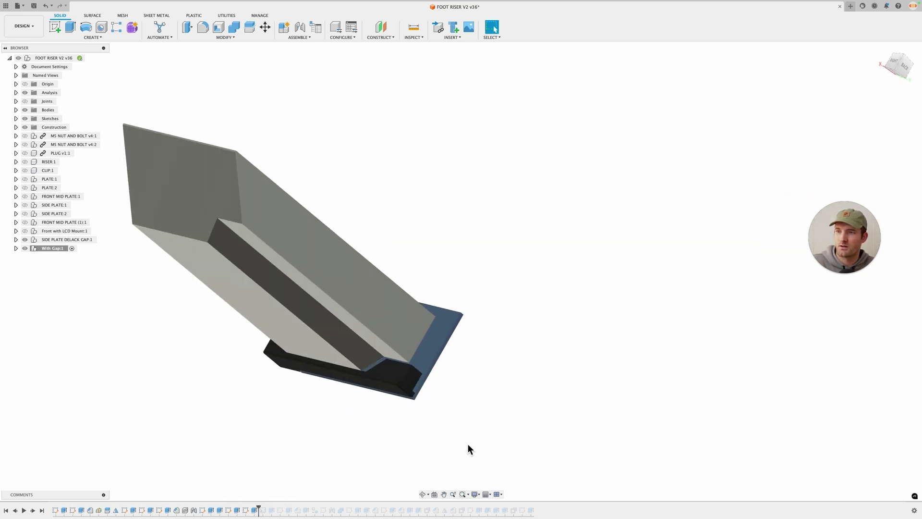
pyautogui.keyDown('shift'); pyautogui.moveTo(469, 451); pyautogui.dragTo(375, 341, button='middle'); pyautogui.keyUp('shift')
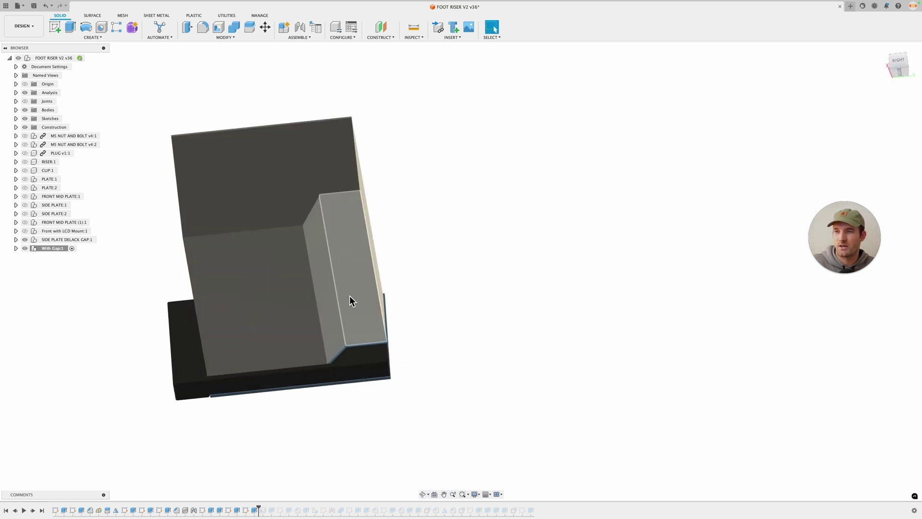
pyautogui.keyDown('shift'); pyautogui.moveTo(428, 299); pyautogui.dragTo(354, 397, button='middle'); pyautogui.keyUp('shift')
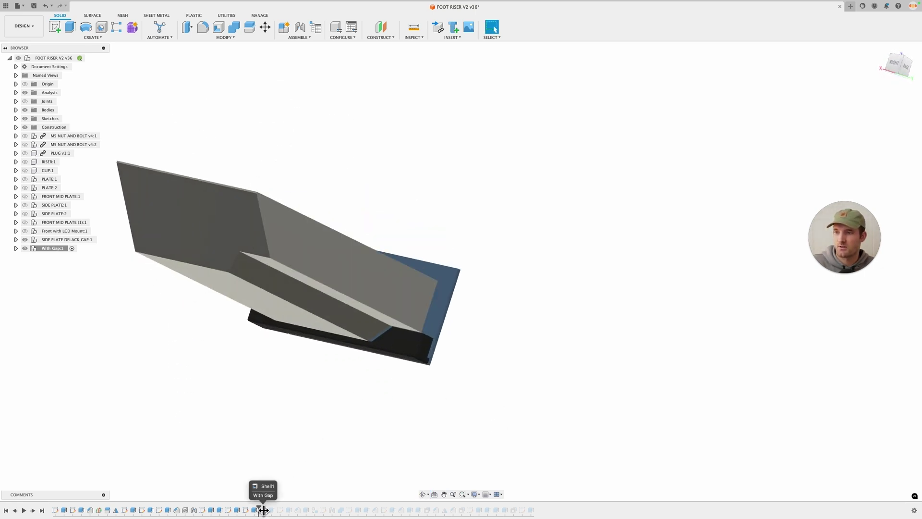
# Roll the history forward past Shell1 and view the hollowed grey body.
pyautogui.keyDown('shift'); pyautogui.moveTo(263, 495); pyautogui.dragTo(260, 432, button='middle'); pyautogui.keyUp('shift')
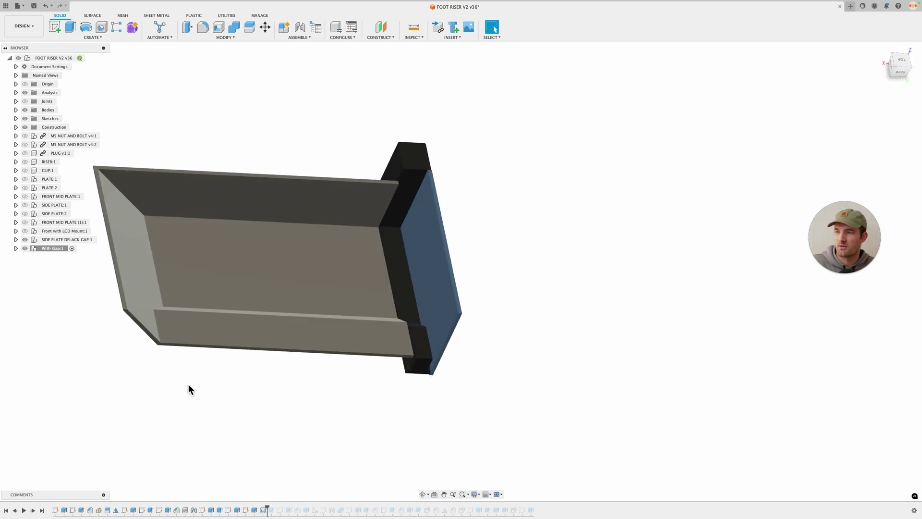
# Roll the history forward one feature past Shell1 and examine the hollowed body where it joins the panel.
pyautogui.keyDown('shift'); pyautogui.moveTo(205, 391); pyautogui.dragTo(200, 350, button='middle'); pyautogui.keyUp('shift')
pyautogui.moveTo(268, 509); pyautogui.dragTo(276, 510)
pyautogui.moveTo(260, 446); pyautogui.dragTo(296, 424, button='middle')
pyautogui.scroll(3, 293, 421)
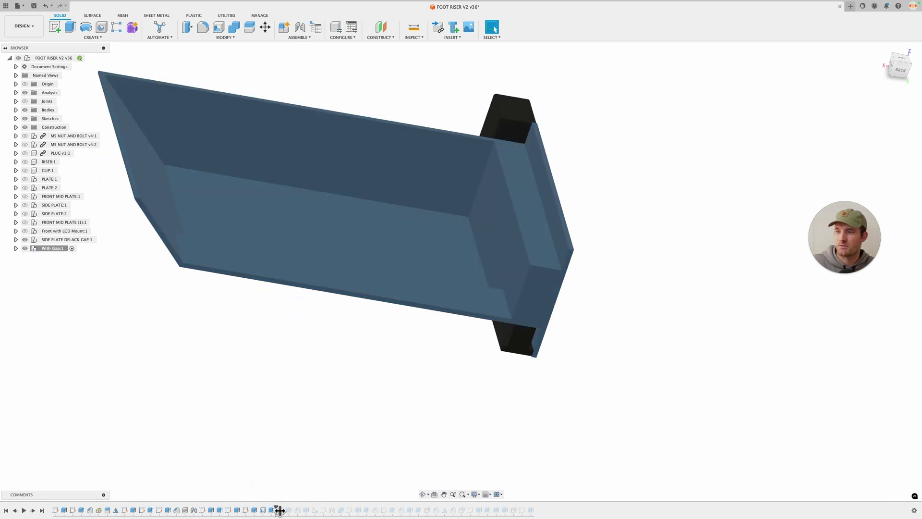
# Roll the history back to just after Shell1 and examine the separate panel beside the hollowed body.
pyautogui.moveTo(265, 510); pyautogui.dragTo(267, 509)
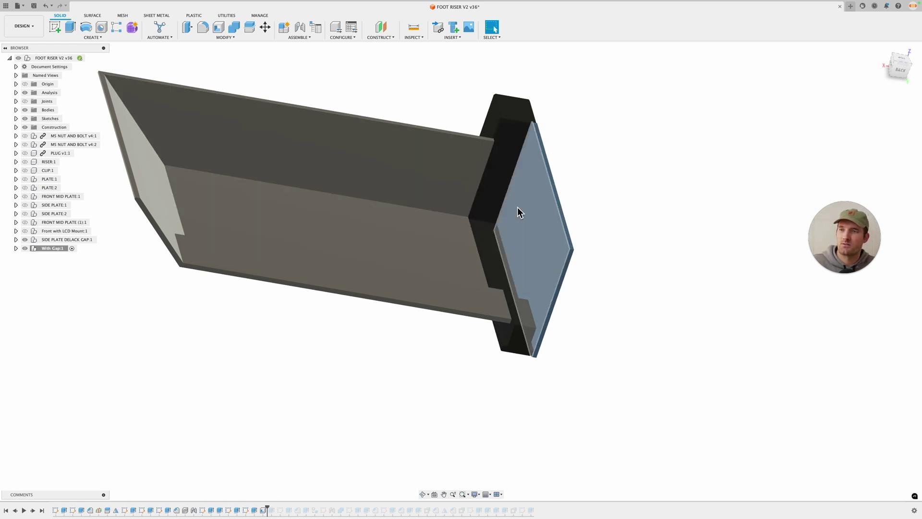
pyautogui.scroll(3, 498, 139)
pyautogui.scroll(-5, 496, 150)
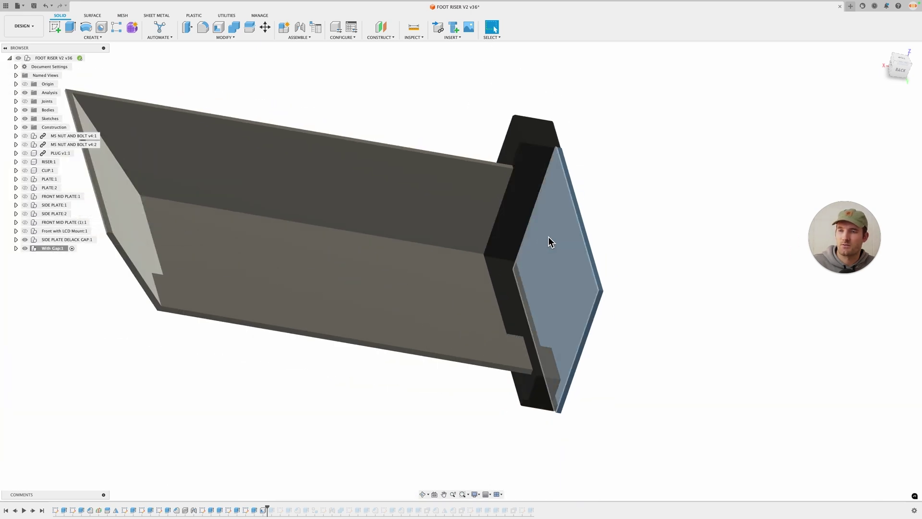
# Roll the history forward again past the feature after Shell1 and inspect the joined tray and panel from several sides.
pyautogui.moveTo(271, 511); pyautogui.dragTo(277, 511)
pyautogui.scroll(-1, 425, 373)
pyautogui.moveTo(619, 348)
pyautogui.keyDown('shift'); pyautogui.mouseDown(button='middle')
pyautogui.moveTo(604, 352)
pyautogui.moveTo(600, 283)
pyautogui.mouseUp(button='middle'); pyautogui.keyUp('shift')
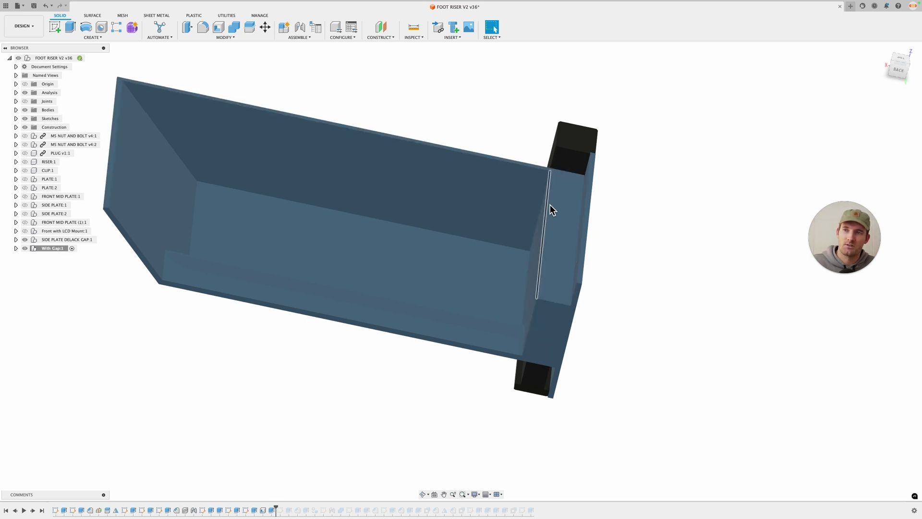
pyautogui.keyDown('shift'); pyautogui.moveTo(586, 182); pyautogui.dragTo(224, 346, button='middle'); pyautogui.keyUp('shift')
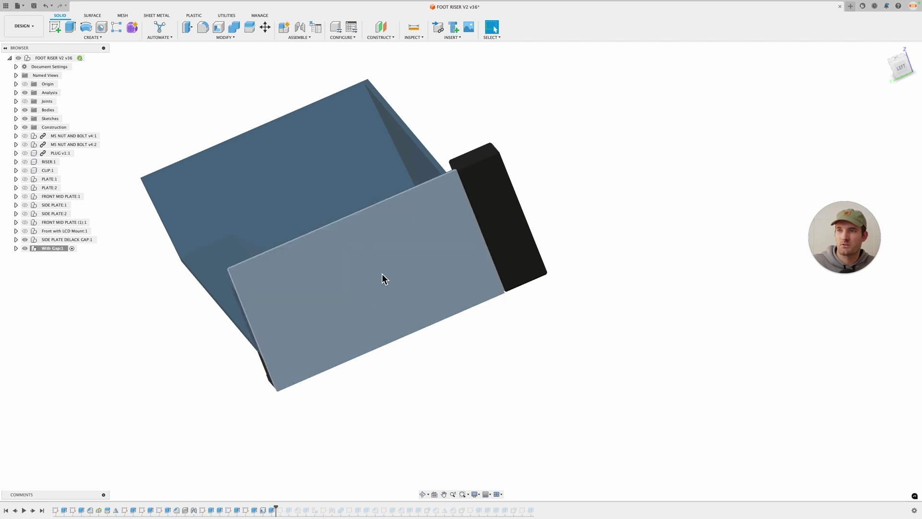
pyautogui.keyDown('shift'); pyautogui.moveTo(347, 276); pyautogui.dragTo(548, 115, button='middle'); pyautogui.keyUp('shift')
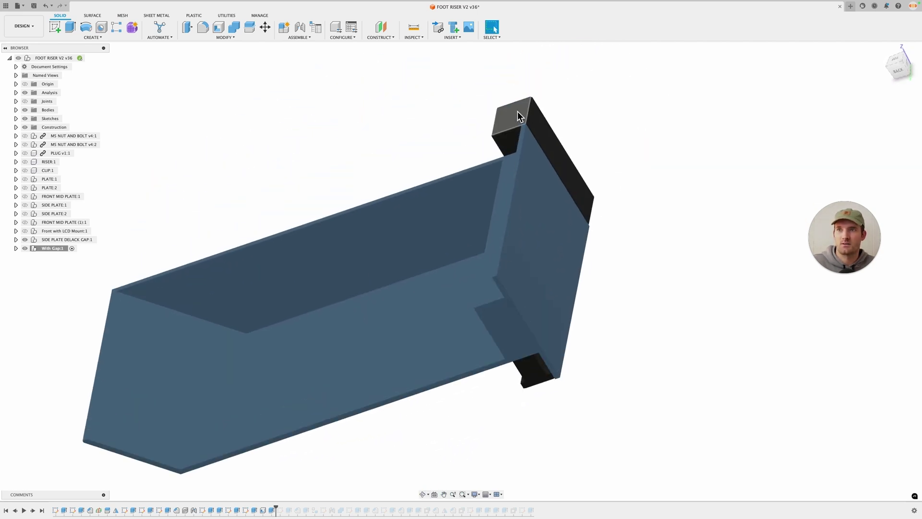
pyautogui.moveTo(467, 240)
pyautogui.keyDown('shift'); pyautogui.mouseDown(button='middle')
pyautogui.moveTo(552, 221)
pyautogui.moveTo(495, 305)
pyautogui.mouseUp(button='middle'); pyautogui.keyUp('shift')
# Roll the history forward four more features, past the next two extrudes, and view the tray and panel from another side.
pyautogui.moveTo(276, 509); pyautogui.dragTo(291, 509)
pyautogui.keyDown('shift'); pyautogui.moveTo(446, 377); pyautogui.dragTo(422, 373, button='middle'); pyautogui.keyUp('shift')
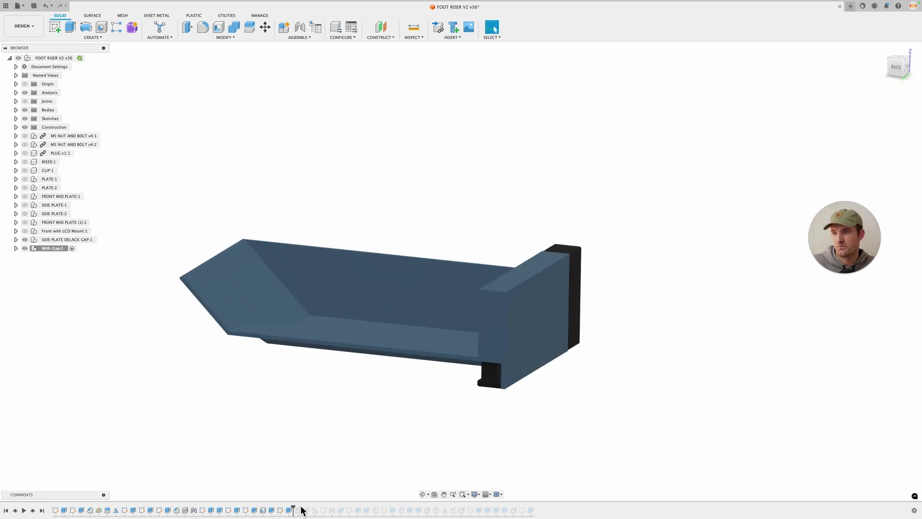
pyautogui.moveTo(293, 509); pyautogui.dragTo(311, 512)
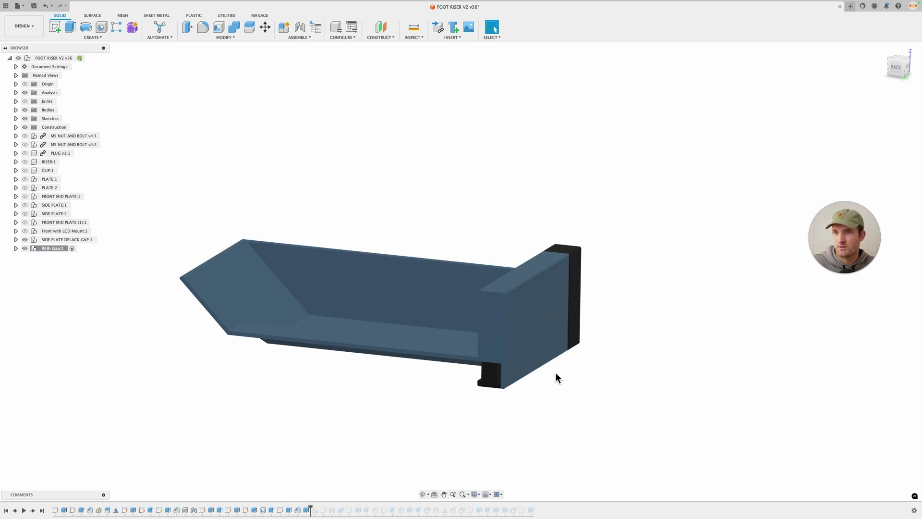
pyautogui.moveTo(633, 335)
pyautogui.keyDown('shift'); pyautogui.mouseDown(button='middle')
pyautogui.moveTo(640, 328)
pyautogui.moveTo(563, 395)
pyautogui.moveTo(532, 383)
pyautogui.mouseUp(button='middle'); pyautogui.keyUp('shift')
# Highlight the last extrude rolled in and select the small rectangular face on the black part's angled end.
pyautogui.scroll(2, 564, 390)
pyautogui.click(306, 510)
pyautogui.click(469, 234)
pyautogui.scroll(3, 362, 181)
pyautogui.moveTo(363, 181); pyautogui.dragTo(465, 231, button='middle')
pyautogui.scroll(3, 365, 184)
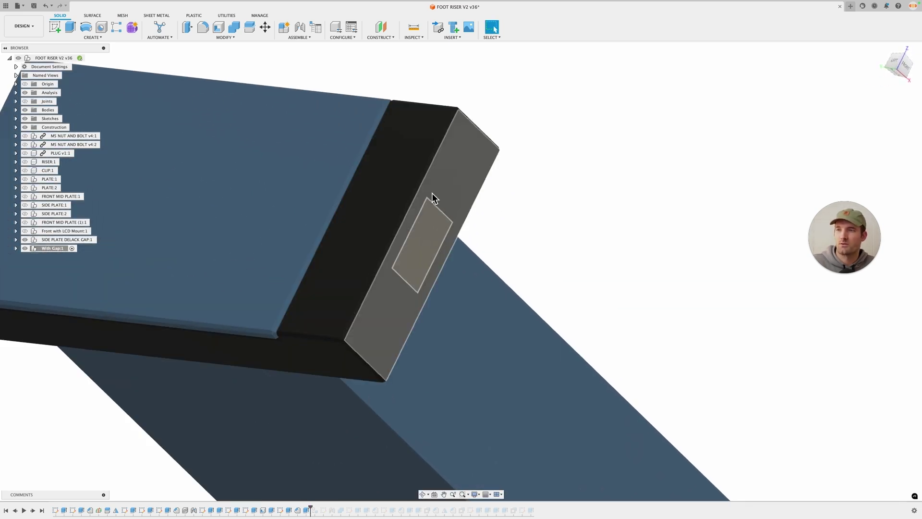
pyautogui.scroll(3, 426, 227)
pyautogui.scroll(-2, 430, 212)
pyautogui.click(430, 228)
# Compare the panel's opposite end with the black part's small rectangular face, then clear the selection and inspect that area closely.
pyautogui.keyDown('shift'); pyautogui.moveTo(453, 185); pyautogui.dragTo(205, 284, button='middle'); pyautogui.keyUp('shift')
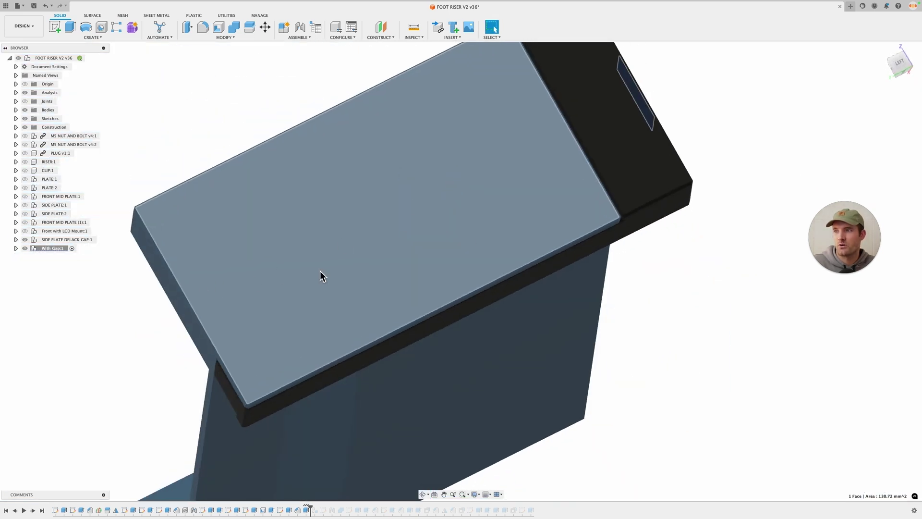
pyautogui.keyDown('shift'); pyautogui.moveTo(401, 253); pyautogui.dragTo(745, 167, button='middle'); pyautogui.keyUp('shift')
pyautogui.scroll(4, 707, 212)
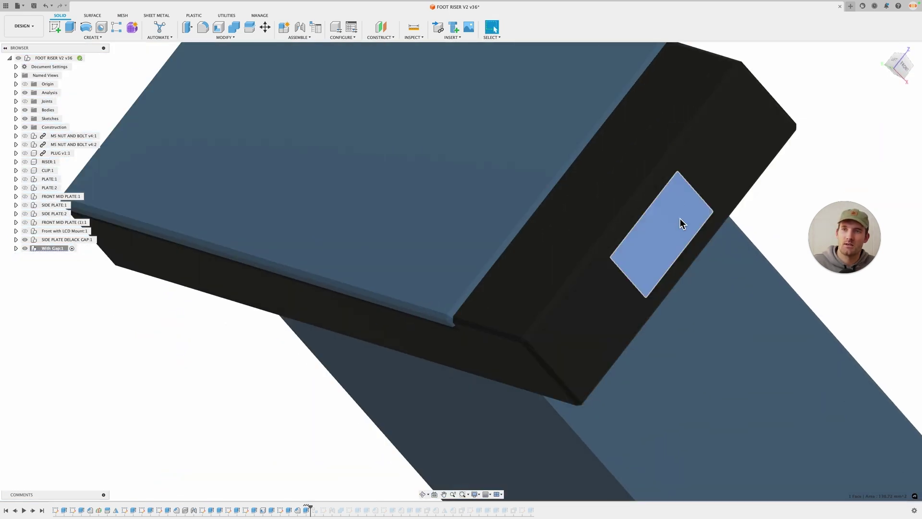
pyautogui.click(636, 217)
pyautogui.scroll(-3, 636, 218)
pyautogui.moveTo(692, 178)
pyautogui.mouseDown(button='middle')
pyautogui.moveTo(615, 177)
pyautogui.moveTo(679, 188)
pyautogui.mouseUp(button='middle')
pyautogui.click(580, 216)
pyautogui.scroll(2, 641, 197)
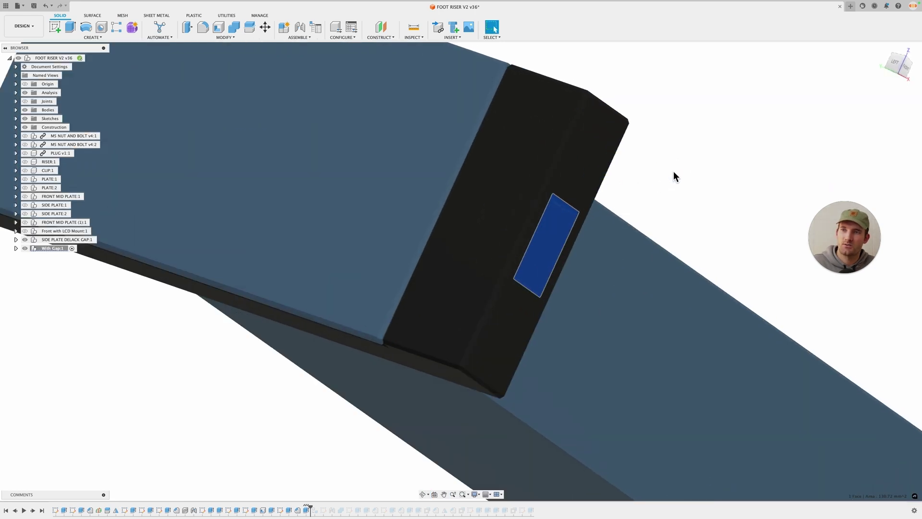
pyautogui.click(674, 171)
pyautogui.scroll(3, 573, 212)
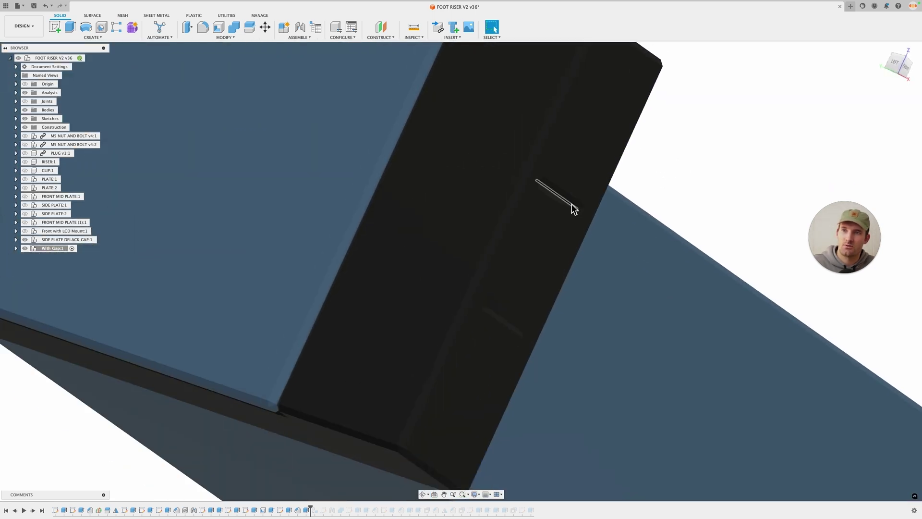
pyautogui.scroll(-2, 573, 208)
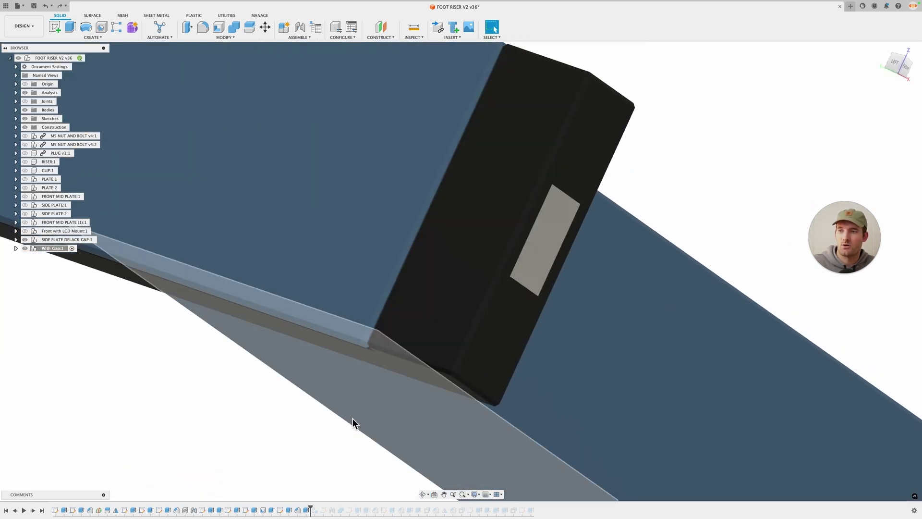
# Roll the history forward three more features, past the next sketch, and view the panel from its opposite end.
pyautogui.moveTo(314, 510); pyautogui.dragTo(336, 510)
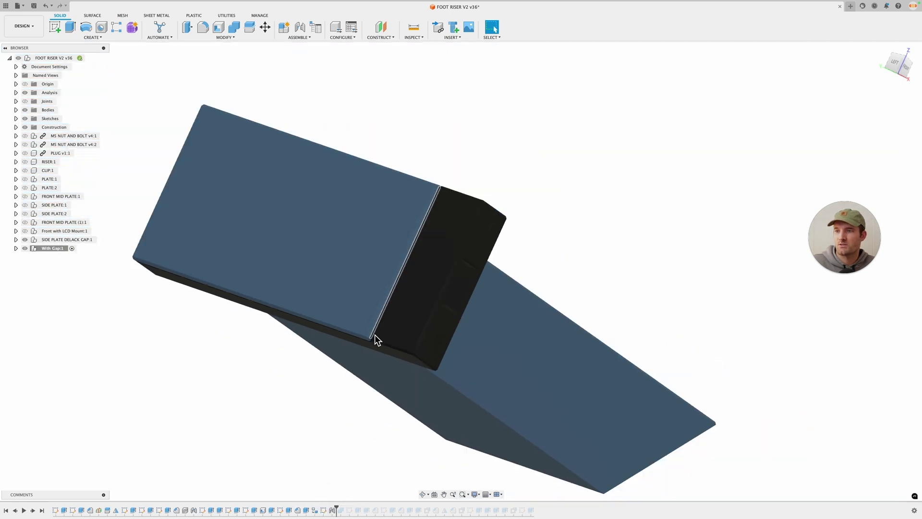
pyautogui.moveTo(273, 230); pyautogui.dragTo(523, 226, button='middle')
pyautogui.scroll(3, 525, 228)
# Roll the history forward one more feature and examine the rectangular recess in the panel's end and the tray around it.
pyautogui.moveTo(336, 510); pyautogui.dragTo(346, 510)
pyautogui.keyDown('shift'); pyautogui.moveTo(422, 305); pyautogui.dragTo(682, 134, button='middle'); pyautogui.keyUp('shift')
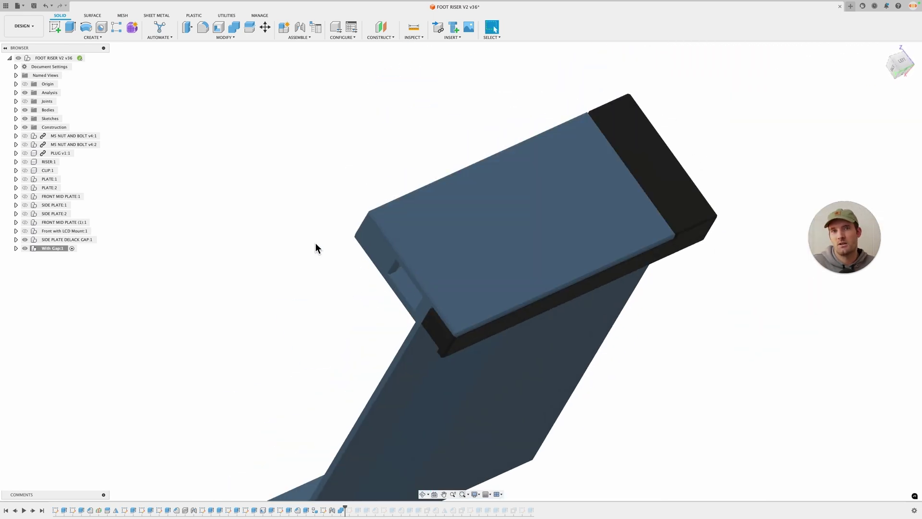
pyautogui.scroll(3, 323, 289)
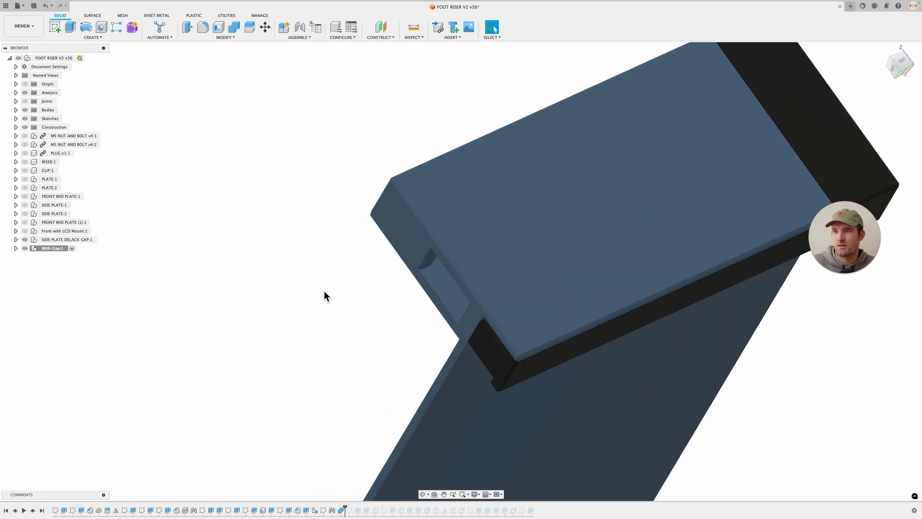
pyautogui.keyDown('shift'); pyautogui.moveTo(324, 290); pyautogui.dragTo(525, 281, button='middle'); pyautogui.keyUp('shift')
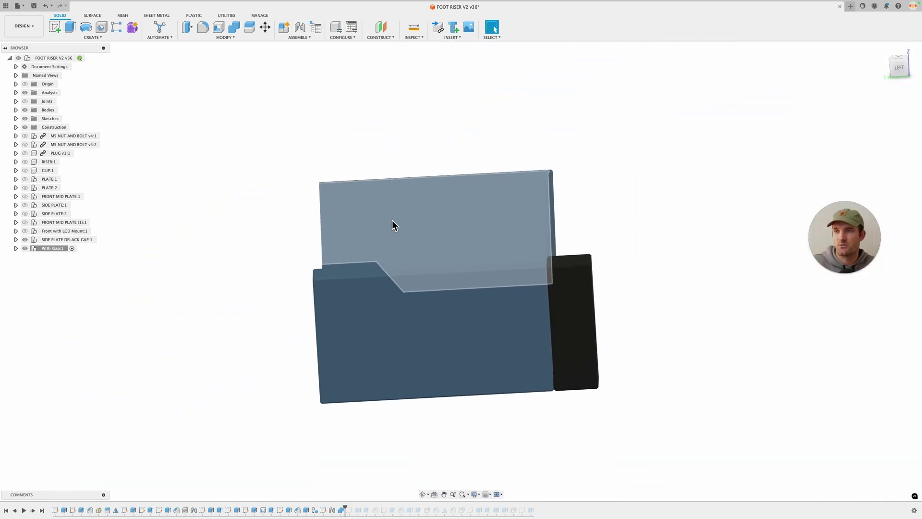
pyautogui.keyDown('shift'); pyautogui.moveTo(399, 230); pyautogui.dragTo(309, 327, button='middle'); pyautogui.keyUp('shift')
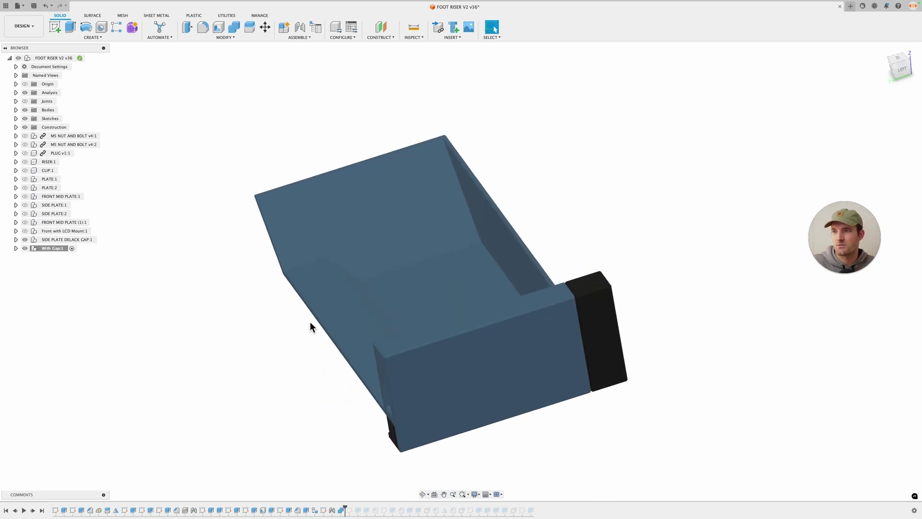
# Roll the history forward past the next sketch and two extrudes and examine the circular recess in the panel's outer face.
pyautogui.moveTo(345, 508); pyautogui.dragTo(361, 509)
pyautogui.click(358, 510)
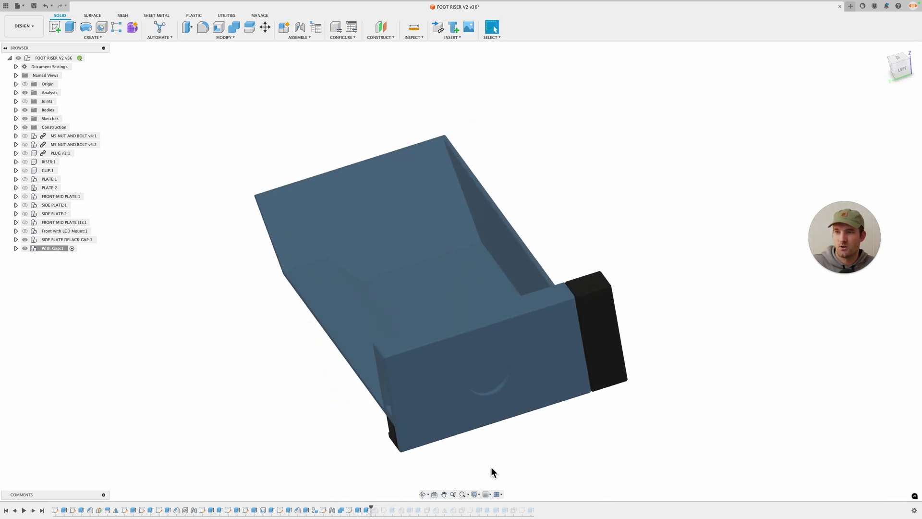
pyautogui.keyDown('shift'); pyautogui.moveTo(506, 468); pyautogui.dragTo(552, 462, button='middle'); pyautogui.keyUp('shift')
pyautogui.keyDown('shift'); pyautogui.moveTo(403, 313); pyautogui.dragTo(453, 371, button='middle'); pyautogui.keyUp('shift')
pyautogui.scroll(3, 453, 371)
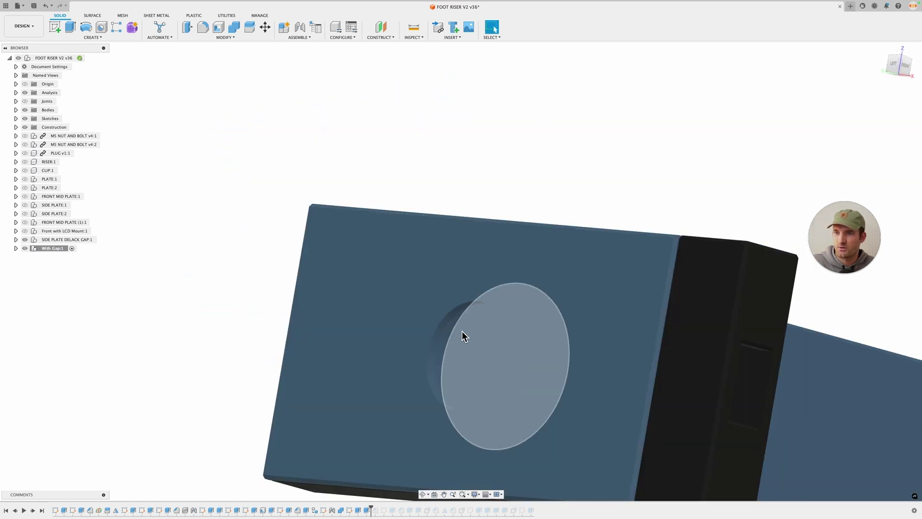
pyautogui.moveTo(461, 332)
pyautogui.keyDown('shift'); pyautogui.mouseDown(button='middle')
pyautogui.moveTo(450, 288)
pyautogui.moveTo(468, 331)
pyautogui.mouseUp(button='middle'); pyautogui.keyUp('shift')
# Roll the history forward past the next feature and select the sloped face inside the panel's circular recess.
pyautogui.moveTo(372, 510); pyautogui.dragTo(380, 510)
pyautogui.keyDown('shift'); pyautogui.moveTo(434, 412); pyautogui.dragTo(527, 248, button='middle'); pyautogui.keyUp('shift')
pyautogui.click(426, 338)
pyautogui.scroll(-5, 422, 346)
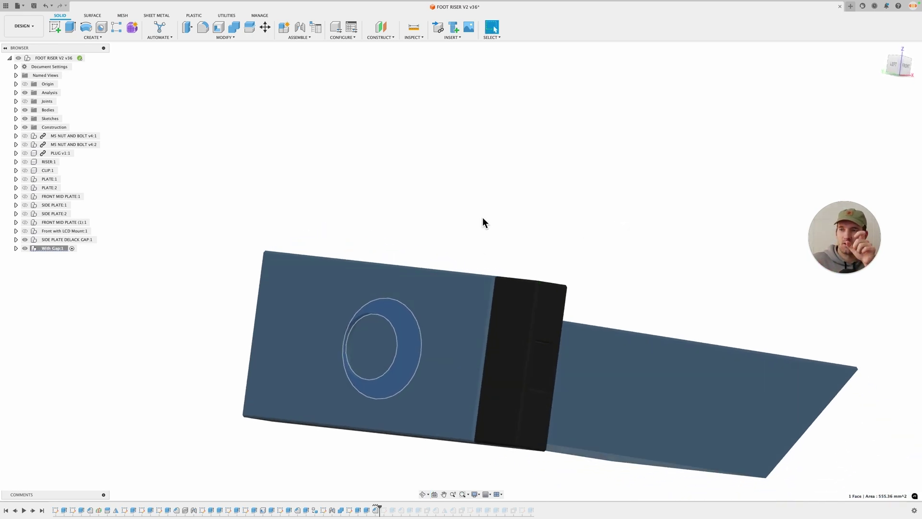
pyautogui.keyDown('shift'); pyautogui.moveTo(483, 217); pyautogui.dragTo(400, 493, button='middle'); pyautogui.keyUp('shift')
# Roll the history forward past Sketch14 and its following extrude, examining the slot profile and the recess cut in the side wall.
pyautogui.moveTo(383, 512); pyautogui.dragTo(388, 511)
pyautogui.moveTo(499, 420)
pyautogui.keyDown('shift'); pyautogui.mouseDown(button='middle')
pyautogui.moveTo(586, 438)
pyautogui.moveTo(615, 401)
pyautogui.moveTo(633, 425)
pyautogui.moveTo(630, 411)
pyautogui.mouseUp(button='middle'); pyautogui.keyUp('shift')
pyautogui.click(384, 511)
pyautogui.moveTo(772, 474)
pyautogui.mouseDown(button='middle')
pyautogui.moveTo(671, 408)
pyautogui.moveTo(626, 409)
pyautogui.moveTo(661, 391)
pyautogui.moveTo(577, 445)
pyautogui.mouseUp(button='middle')
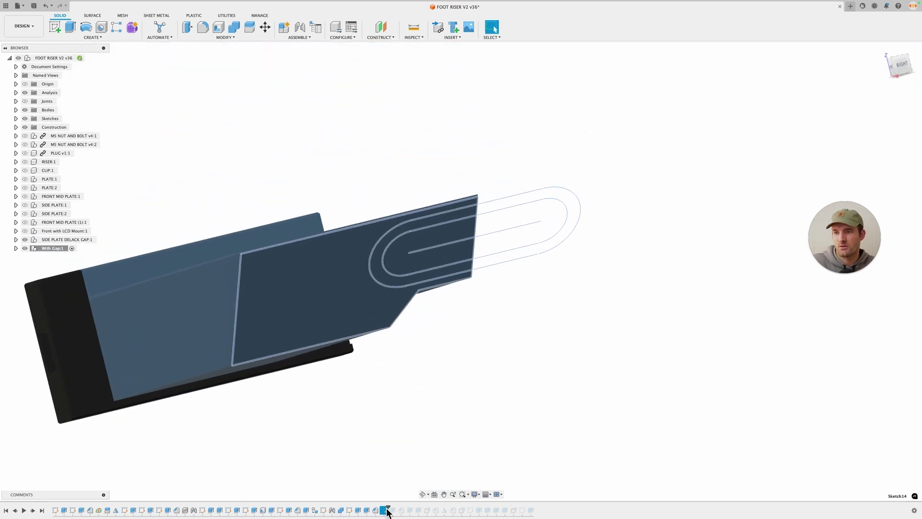
pyautogui.moveTo(393, 511); pyautogui.dragTo(397, 510)
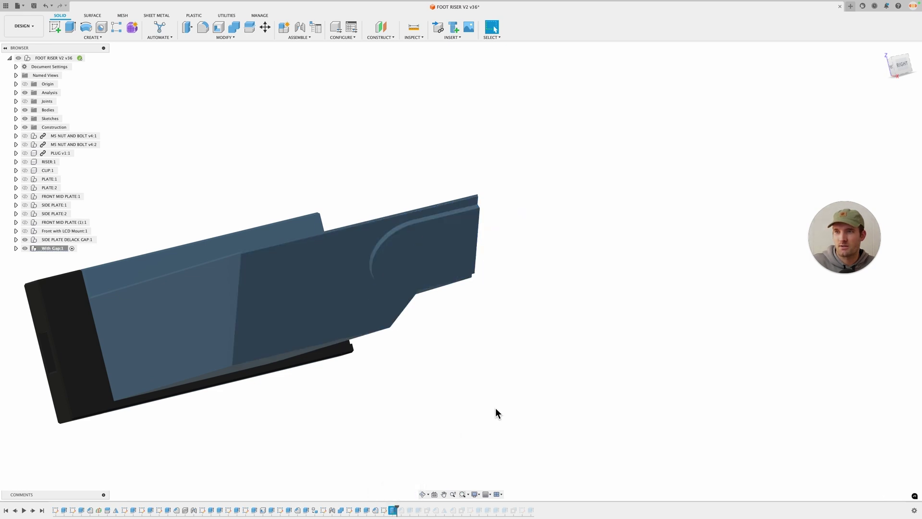
pyautogui.moveTo(503, 391)
pyautogui.keyDown('shift'); pyautogui.mouseDown(button='middle')
pyautogui.moveTo(533, 361)
pyautogui.moveTo(473, 382)
pyautogui.mouseUp(button='middle'); pyautogui.keyUp('shift')
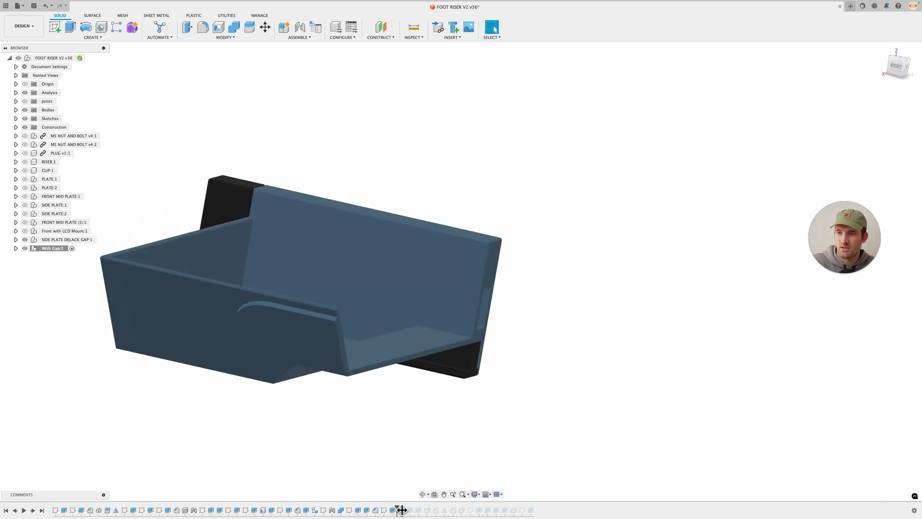
# Roll the history forward two more features and select the inner face of the slot recess in the side wall.
pyautogui.moveTo(401, 511); pyautogui.dragTo(414, 510)
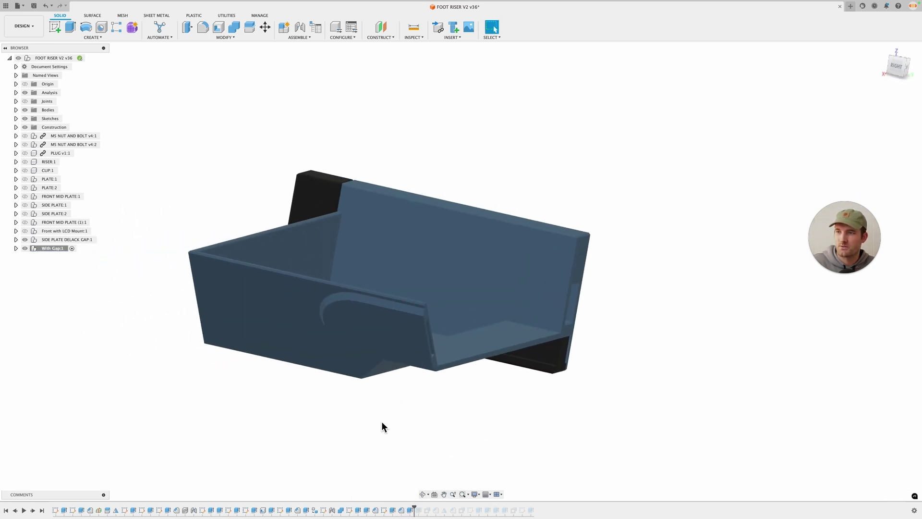
pyautogui.scroll(6, 418, 412)
pyautogui.scroll(4, 425, 290)
pyautogui.click(425, 290)
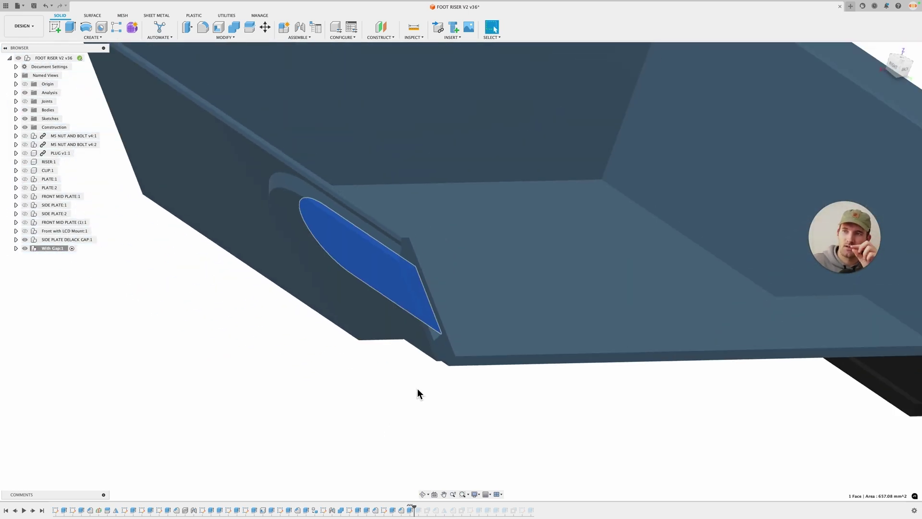
pyautogui.scroll(-6, 406, 391)
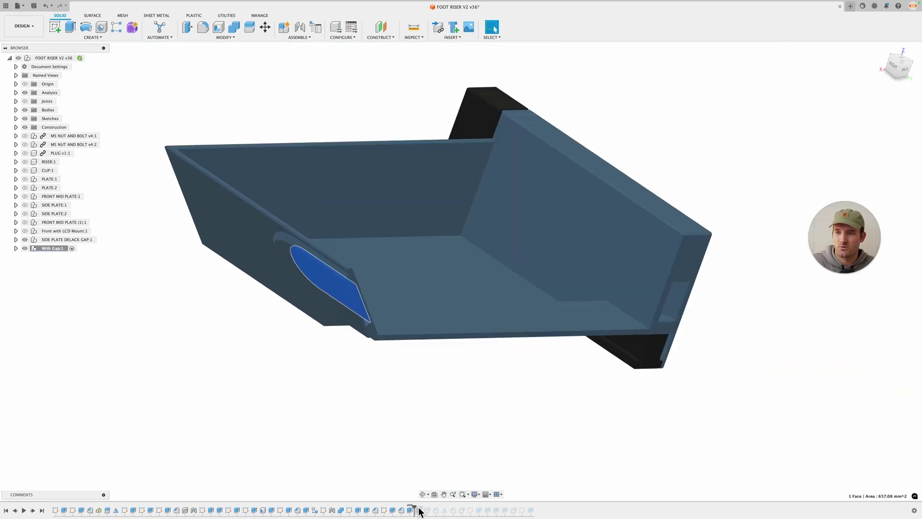
# Roll the history forward two more features and examine the grey slot-shaped body projecting from the side wall.
pyautogui.moveTo(414, 510); pyautogui.dragTo(431, 510)
pyautogui.scroll(2, 356, 414)
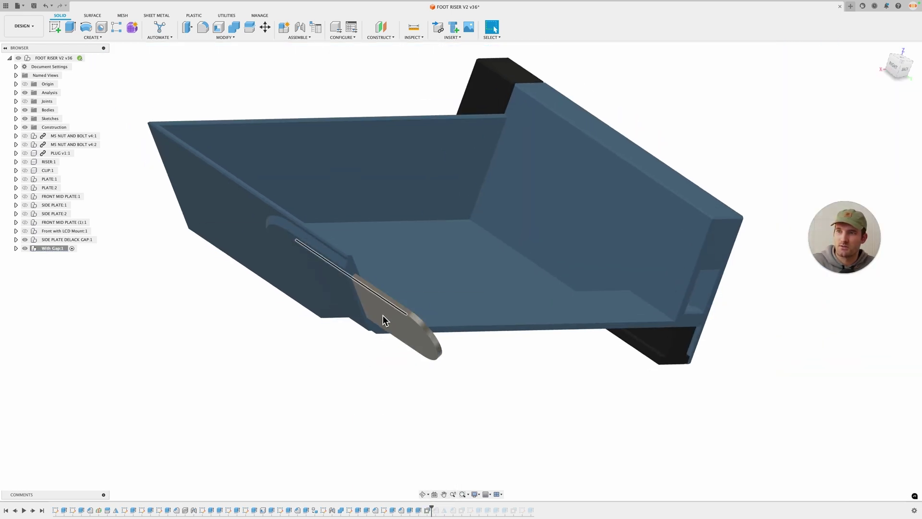
pyautogui.scroll(-1, 376, 333)
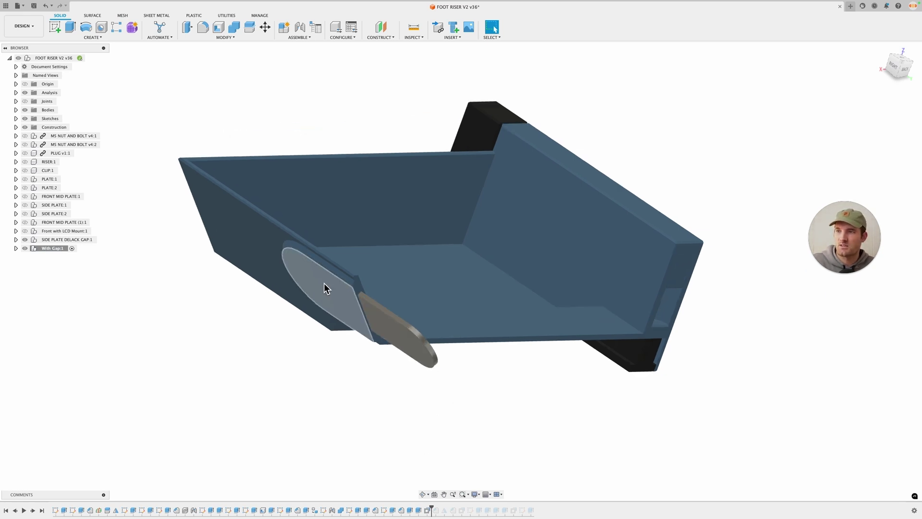
pyautogui.scroll(3, 331, 300)
pyautogui.scroll(-2, 342, 336)
# Roll the history forward past the next feature and the mirror, and examine the full-width panel with both circular recesses.
pyautogui.moveTo(411, 411); pyautogui.dragTo(419, 391, button='middle')
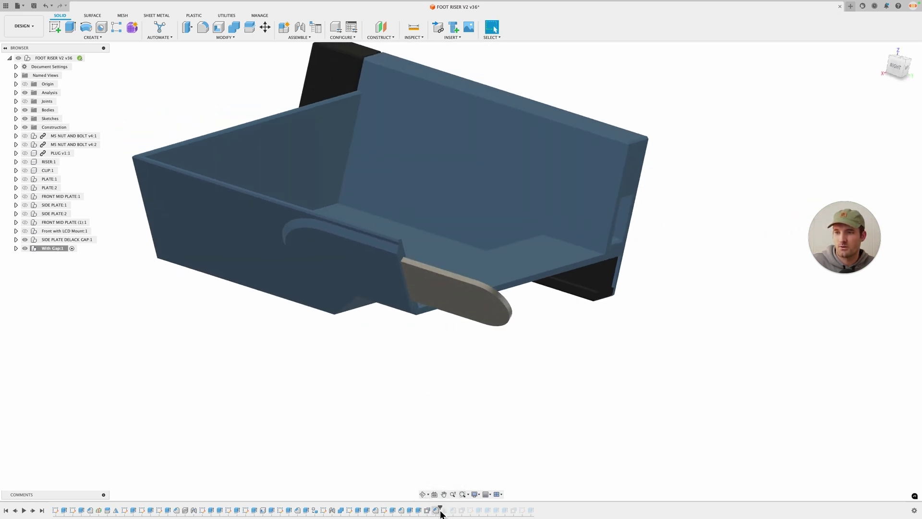
pyautogui.keyDown('shift'); pyautogui.moveTo(543, 430); pyautogui.dragTo(548, 379, button='middle'); pyautogui.keyUp('shift')
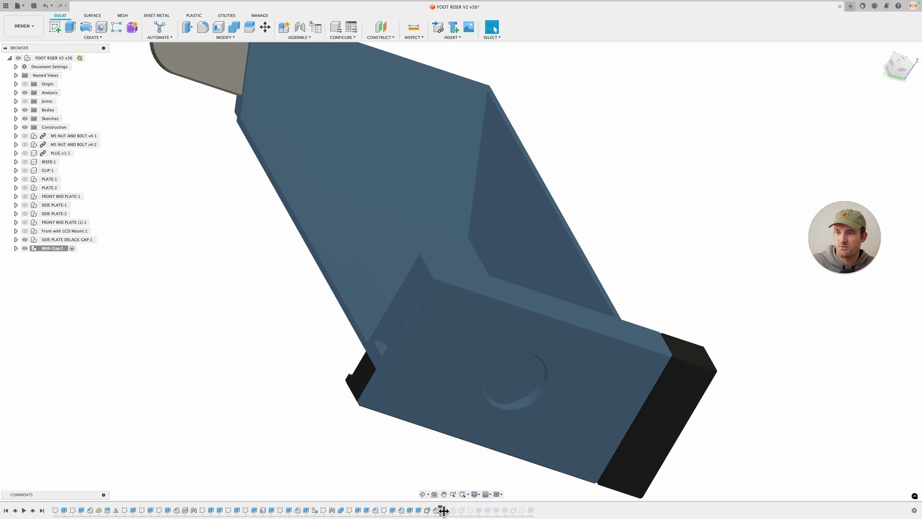
pyautogui.moveTo(445, 511); pyautogui.dragTo(449, 510)
pyautogui.moveTo(432, 480)
pyautogui.keyDown('shift'); pyautogui.mouseDown(button='middle')
pyautogui.moveTo(410, 442)
pyautogui.moveTo(474, 426)
pyautogui.moveTo(523, 471)
pyautogui.moveTo(494, 461)
pyautogui.moveTo(500, 436)
pyautogui.mouseUp(button='middle'); pyautogui.keyUp('shift')
pyautogui.scroll(-3, 495, 436)
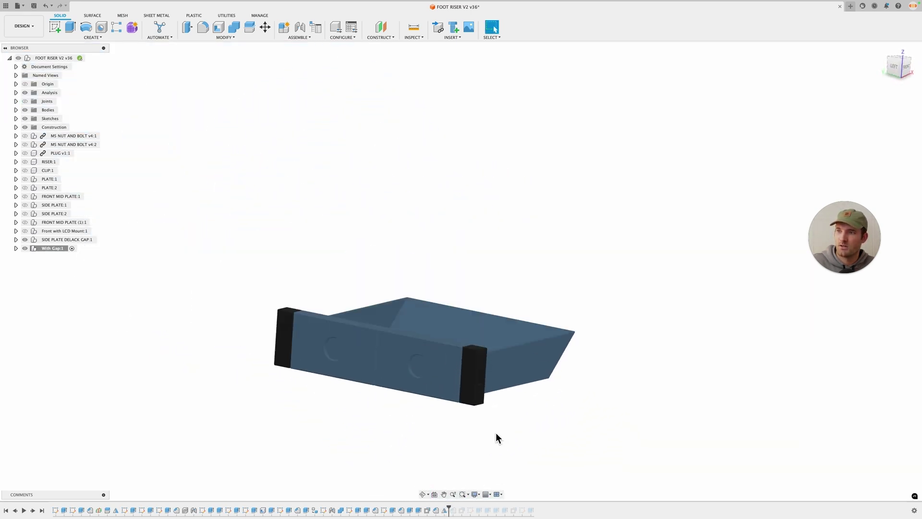
pyautogui.scroll(3, 457, 484)
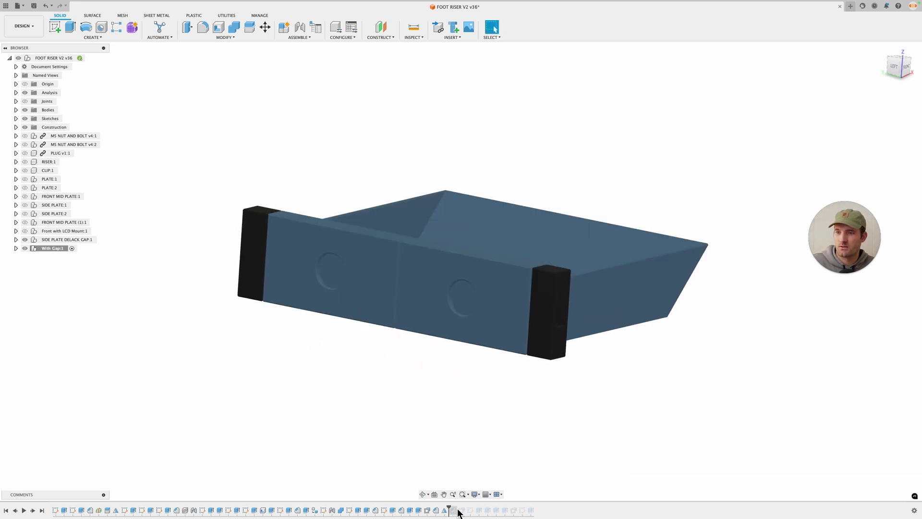
# Roll the history forward past the feature following the mirror and examine the mirrored model from other sides.
pyautogui.moveTo(450, 511); pyautogui.dragTo(457, 511)
pyautogui.moveTo(550, 426)
pyautogui.keyDown('shift'); pyautogui.mouseDown(button='middle')
pyautogui.moveTo(498, 426)
pyautogui.moveTo(614, 374)
pyautogui.moveTo(582, 360)
pyautogui.moveTo(584, 313)
pyautogui.mouseUp(button='middle'); pyautogui.keyUp('shift')
pyautogui.click(584, 313)
pyautogui.keyDown('shift'); pyautogui.moveTo(584, 384); pyautogui.dragTo(603, 346, button='middle'); pyautogui.keyUp('shift')
pyautogui.scroll(3, 596, 307)
# Roll the history forward past OffsetFaces2 and highlight it to examine its offset faces on the black part's raised middle section.
pyautogui.moveTo(461, 511); pyautogui.dragTo(466, 510)
pyautogui.moveTo(485, 441)
pyautogui.mouseDown(button='middle')
pyautogui.moveTo(356, 439)
pyautogui.moveTo(449, 369)
pyautogui.mouseUp(button='middle')
pyautogui.click(477, 336)
pyautogui.scroll(5, 419, 338)
pyautogui.click(487, 449)
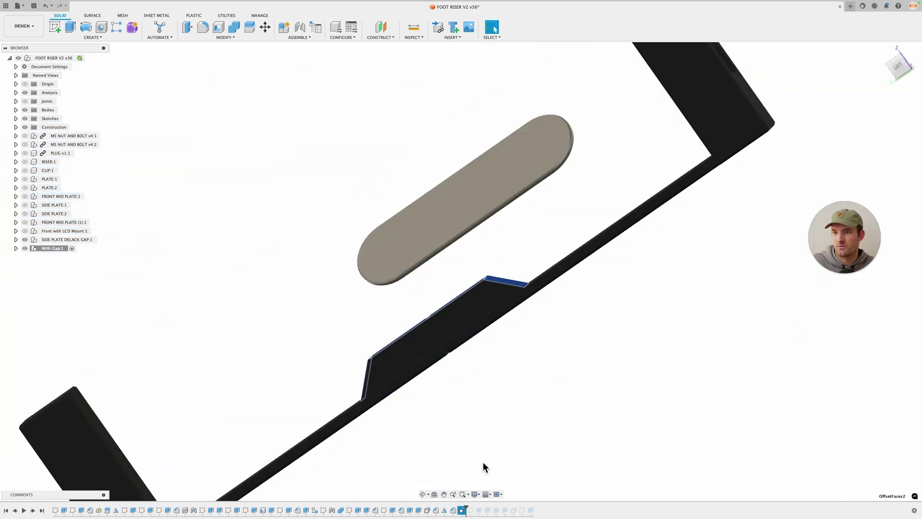
# Roll the history forward two more features, undo the last three changes and examine the inner face of the right tank half.
pyautogui.moveTo(471, 509); pyautogui.dragTo(483, 510)
pyautogui.scroll(-2, 501, 428)
pyautogui.press('super+z')
pyautogui.press('super+z')
pyautogui.press('super+z')
pyautogui.moveTo(500, 416); pyautogui.dragTo(489, 368, button='middle')
pyautogui.click(518, 272)
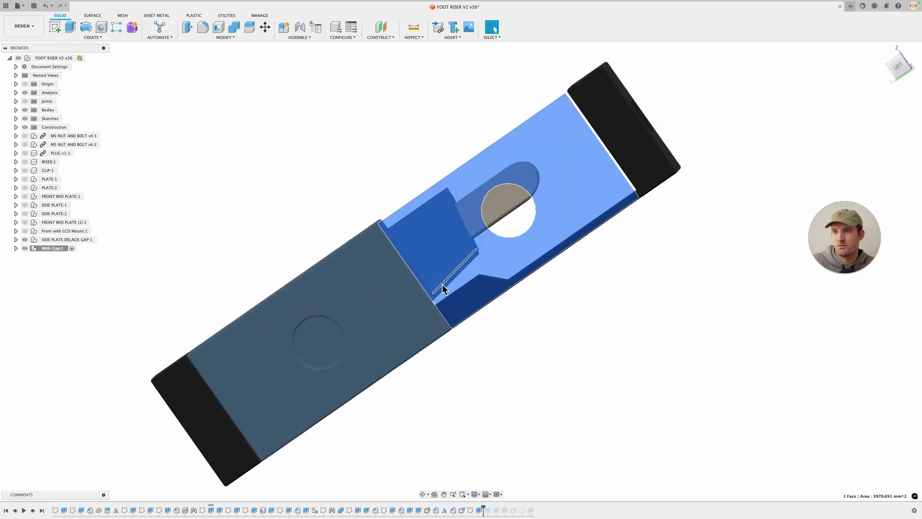
pyautogui.keyDown('shift'); pyautogui.moveTo(517, 272); pyautogui.dragTo(475, 451, button='middle'); pyautogui.keyUp('shift')
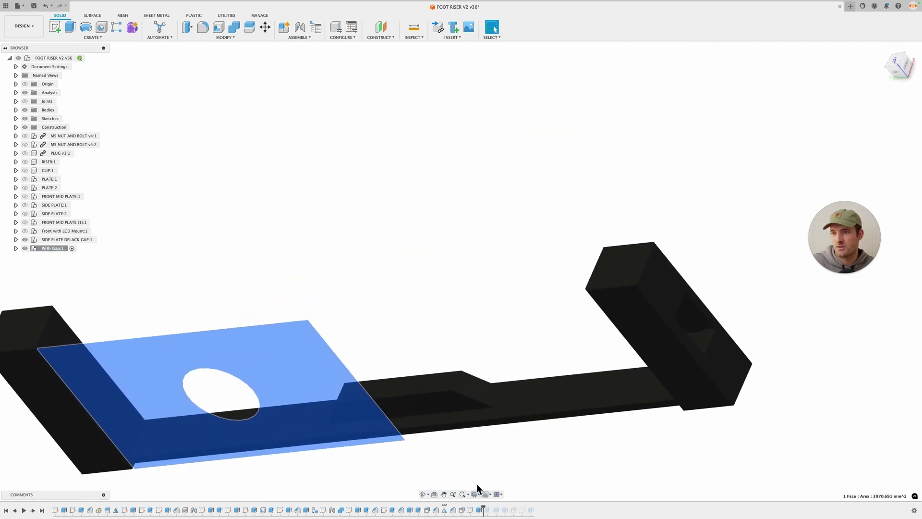
# Hide the selected tank half and roll the history forward three more features to examine the grey guide-rail block.
pyautogui.press('v')
pyautogui.moveTo(478, 511); pyautogui.dragTo(504, 510)
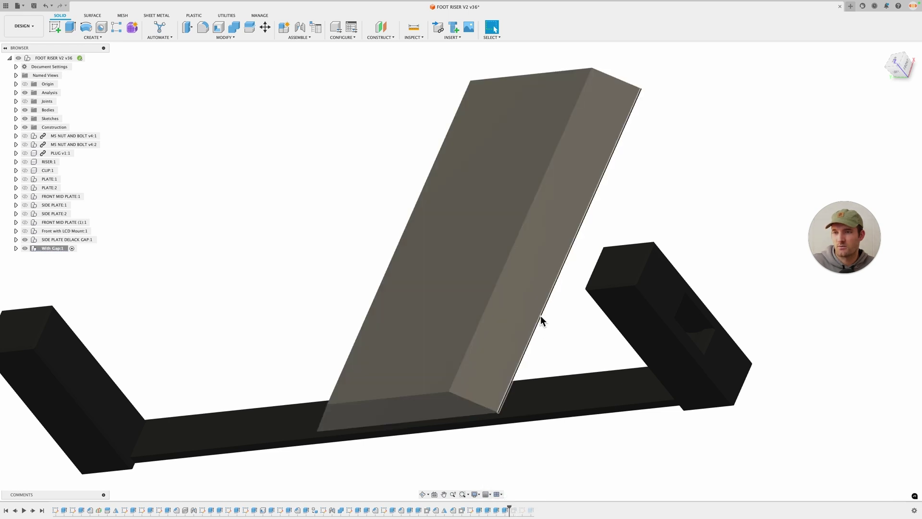
pyautogui.keyDown('shift'); pyautogui.moveTo(541, 318); pyautogui.dragTo(552, 401, button='middle'); pyautogui.keyUp('shift')
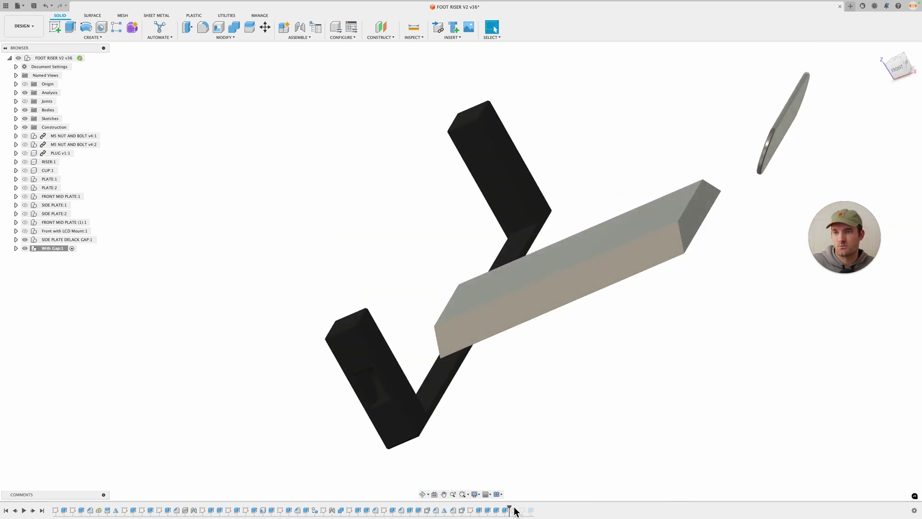
# Roll the history forward to the end and examine the bevelled edges of the guide-rail block where it meets the black mount.
pyautogui.moveTo(514, 511); pyautogui.dragTo(536, 512)
pyautogui.scroll(3, 502, 375)
pyautogui.keyDown('shift'); pyautogui.moveTo(502, 374); pyautogui.dragTo(716, 243, button='middle'); pyautogui.keyUp('shift')
pyautogui.scroll(3, 500, 357)
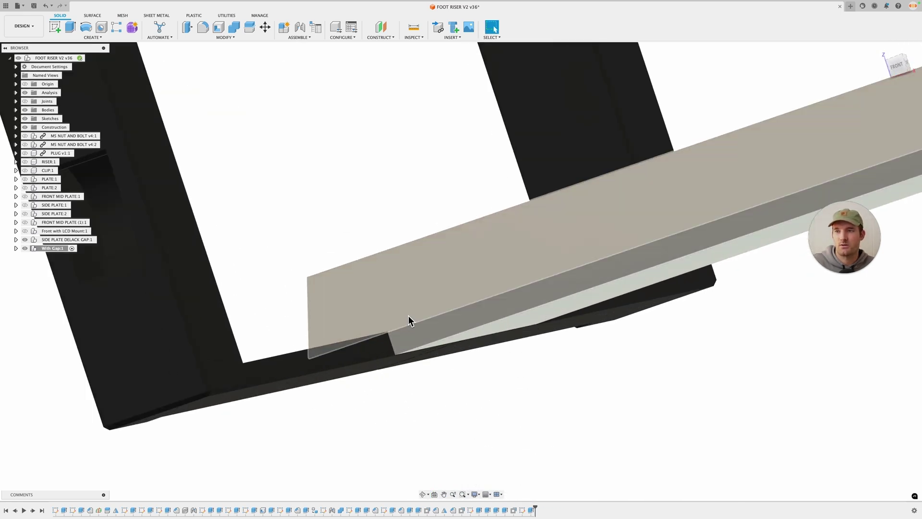
pyautogui.scroll(-3, 607, 292)
pyautogui.moveTo(738, 251); pyautogui.dragTo(625, 255, button='middle')
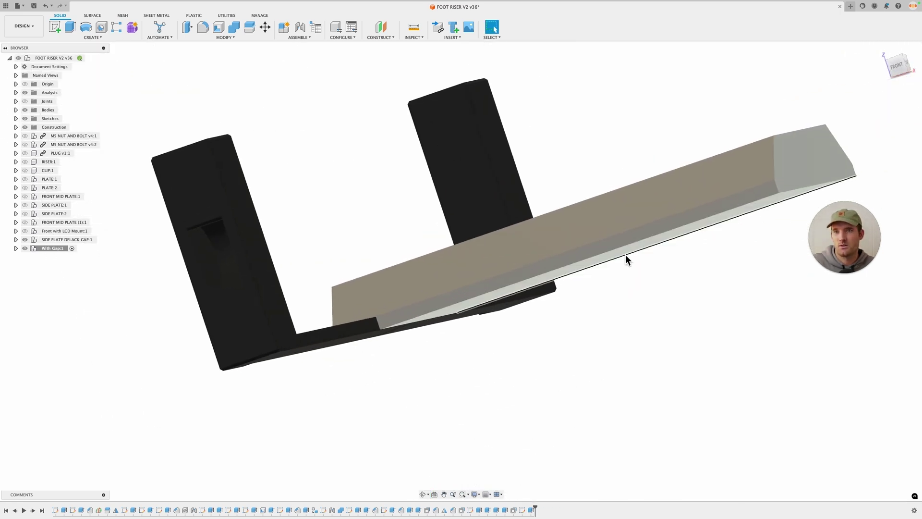
pyautogui.keyDown('shift'); pyautogui.moveTo(495, 263); pyautogui.dragTo(578, 216, button='middle'); pyautogui.keyUp('shift')
pyautogui.click(582, 223)
pyautogui.keyDown('shift'); pyautogui.moveTo(592, 290); pyautogui.dragTo(621, 320, button='middle'); pyautogui.keyUp('shift')
# Toggle the visibility of the selected bodies and examine the guide-rail block and the oval slot body from the other side.
pyautogui.click(336, 171)
pyautogui.press('v')
pyautogui.click(339, 149)
pyautogui.press('v')
pyautogui.keyDown('shift'); pyautogui.moveTo(391, 293); pyautogui.dragTo(330, 247, button='middle'); pyautogui.keyUp('shift')
pyautogui.press('Escape')
pyautogui.keyDown('shift'); pyautogui.moveTo(318, 211); pyautogui.dragTo(513, 360, button='middle'); pyautogui.keyUp('shift')
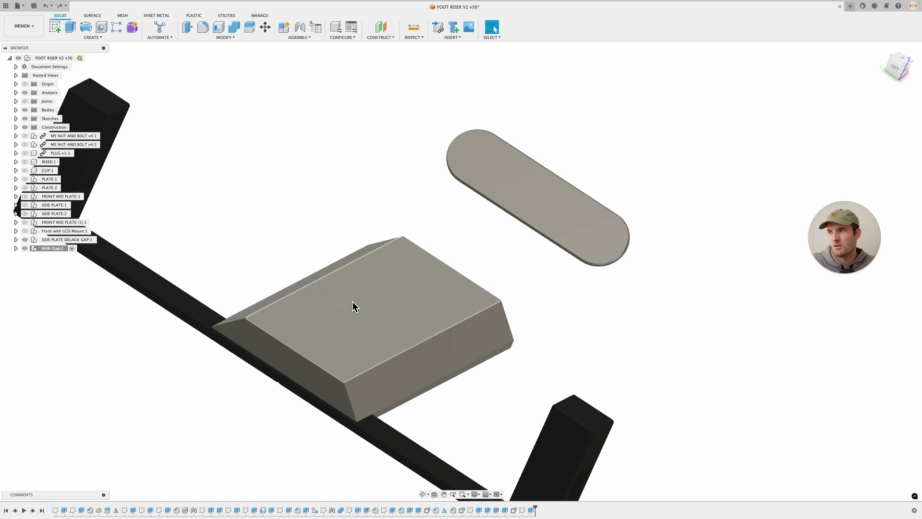
# List the bodies of the With Gap component and show the R_tank and L_tank bodies.
pyautogui.click(16, 248)
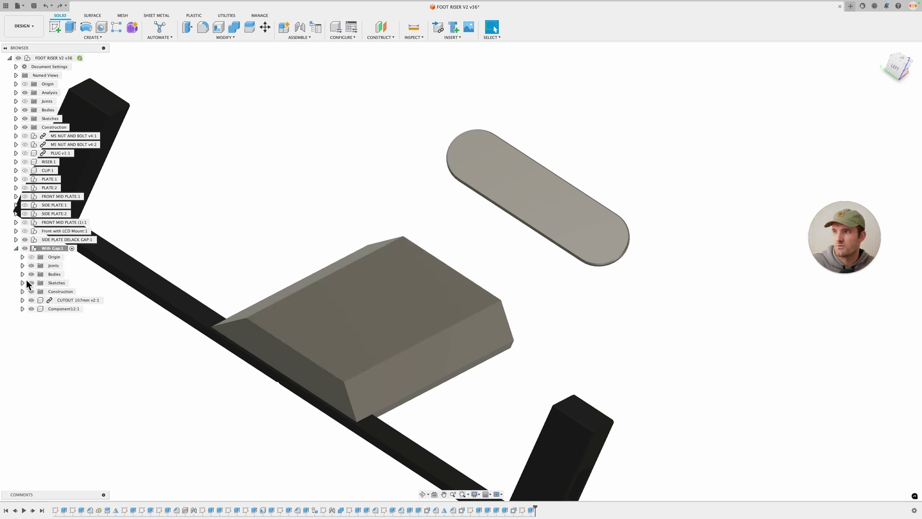
pyautogui.click(22, 274)
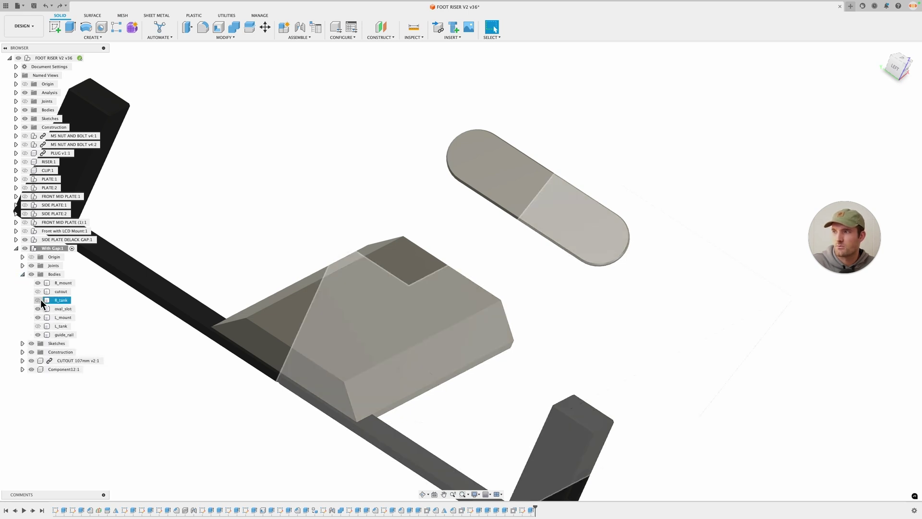
pyautogui.click(39, 300)
pyautogui.click(39, 326)
# Examine the complete assembly from the front, the side mount and the underside with its guide rail and slot recess.
pyautogui.keyDown('shift'); pyautogui.moveTo(163, 443); pyautogui.dragTo(351, 427, button='middle'); pyautogui.keyUp('shift')
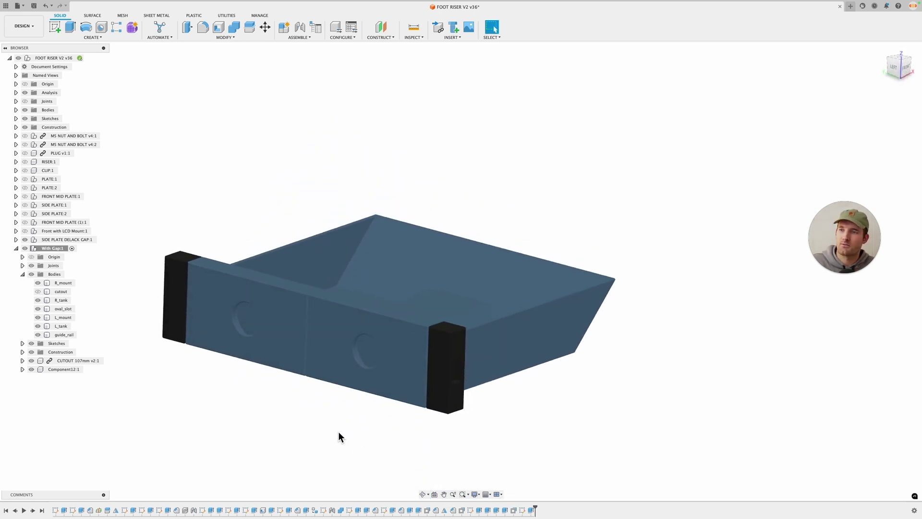
pyautogui.keyDown('shift'); pyautogui.moveTo(338, 431); pyautogui.dragTo(402, 431, button='middle'); pyautogui.keyUp('shift')
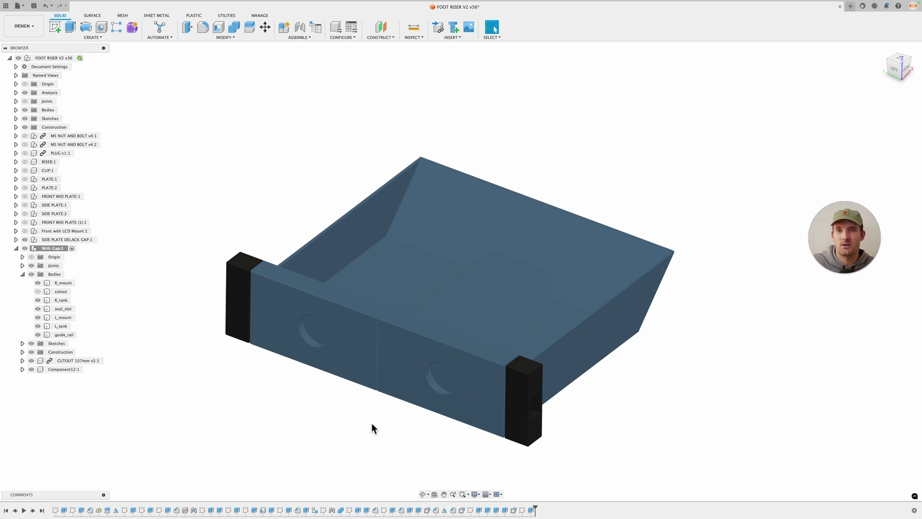
pyautogui.keyDown('shift'); pyautogui.moveTo(371, 423); pyautogui.dragTo(362, 371, button='middle'); pyautogui.keyUp('shift')
pyautogui.scroll(5, 373, 413)
pyautogui.scroll(-5, 369, 421)
pyautogui.scroll(3, 361, 431)
pyautogui.scroll(-2, 361, 437)
pyautogui.moveTo(394, 319)
pyautogui.mouseDown()
pyautogui.moveTo(361, 325)
pyautogui.moveTo(397, 315)
pyautogui.mouseUp()
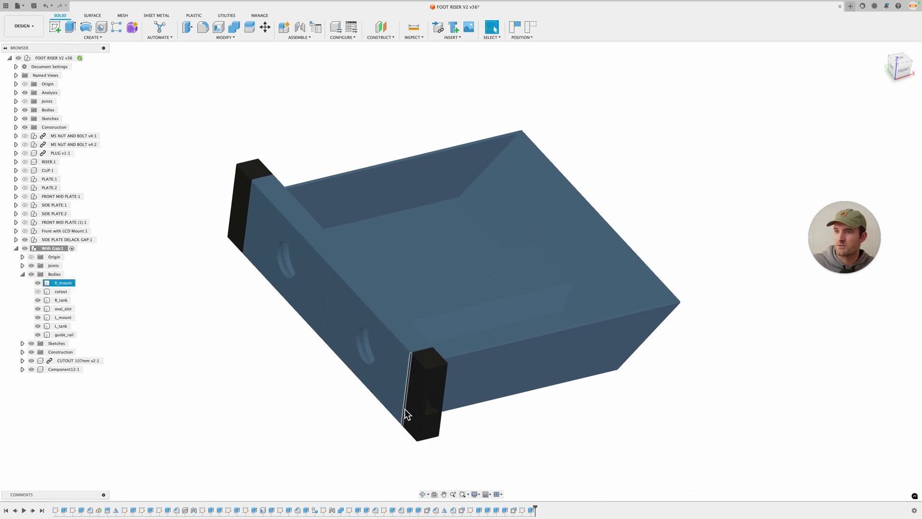
pyautogui.click(414, 390)
pyautogui.keyDown('shift'); pyautogui.moveTo(366, 263); pyautogui.dragTo(496, 289, button='middle'); pyautogui.keyUp('shift')
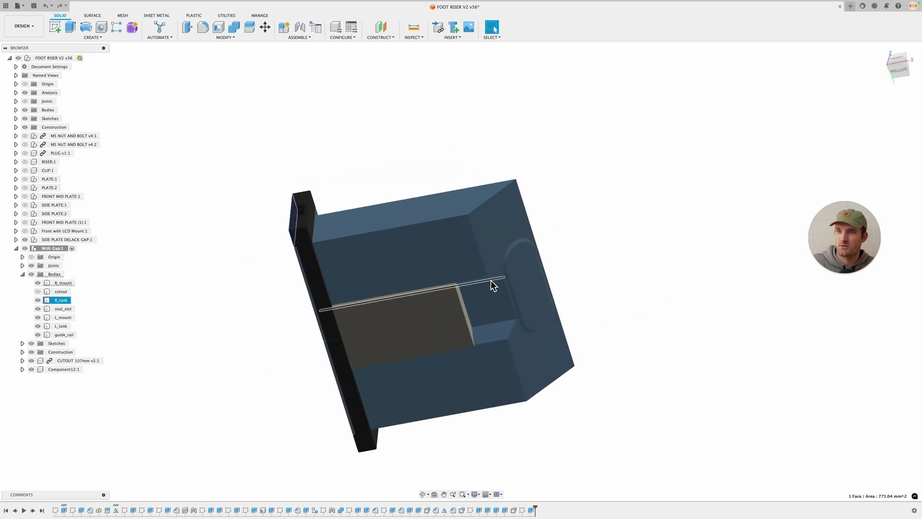
# Hide the R_tank body to examine the oval slot and guide rail against L_tank, and inspect the circular front recesses.
pyautogui.scroll(3, 532, 278)
pyautogui.click(529, 269)
pyautogui.press('v')
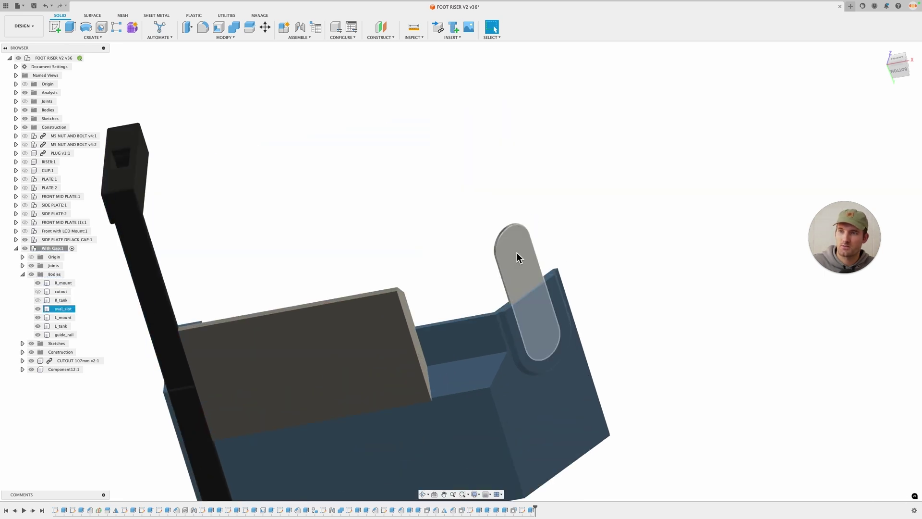
pyautogui.scroll(-3, 468, 288)
pyautogui.keyDown('shift'); pyautogui.moveTo(409, 272); pyautogui.dragTo(323, 383, button='middle'); pyautogui.keyUp('shift')
pyautogui.scroll(3, 324, 382)
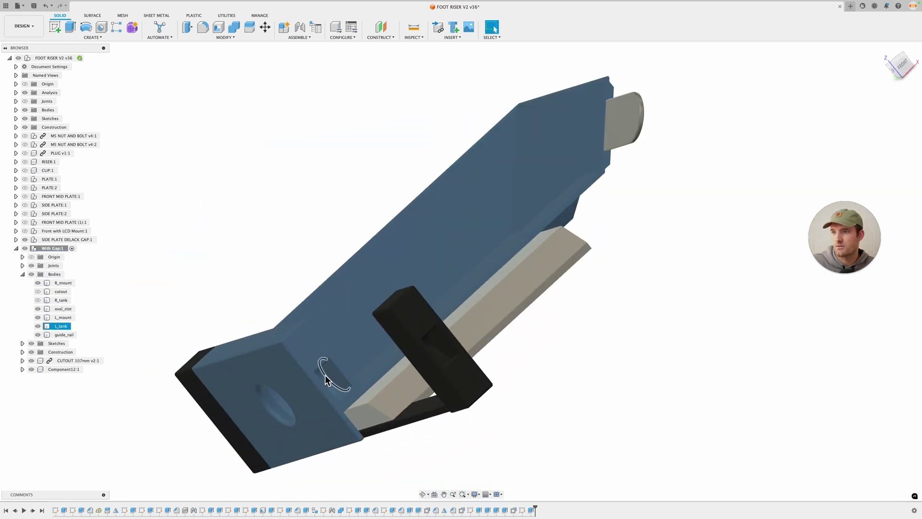
pyautogui.scroll(3, 336, 385)
pyautogui.scroll(-6, 341, 376)
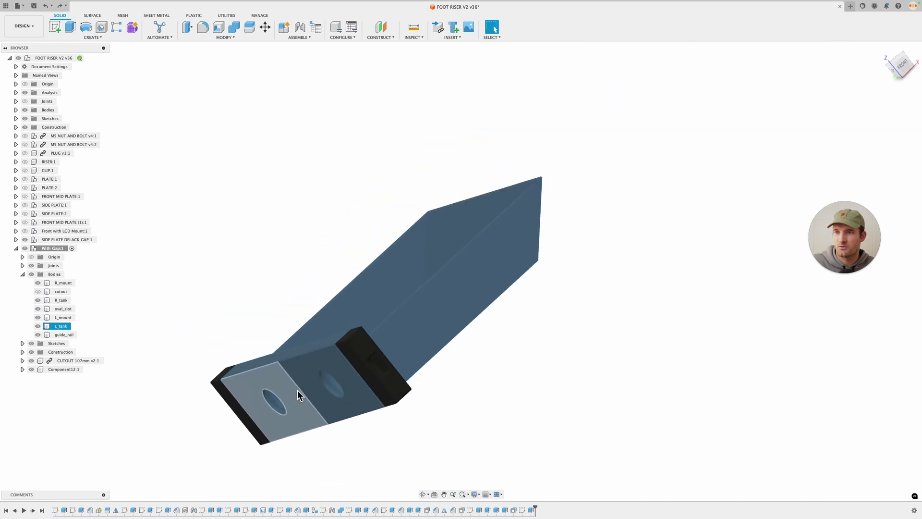
# Clear the selection and examine the finished tray from above and the front, ending in a corner isometric view.
pyautogui.moveTo(488, 349)
pyautogui.keyDown('shift'); pyautogui.mouseDown(button='middle')
pyautogui.moveTo(509, 375)
pyautogui.moveTo(509, 361)
pyautogui.moveTo(496, 362)
pyautogui.mouseUp(button='middle'); pyautogui.keyUp('shift')
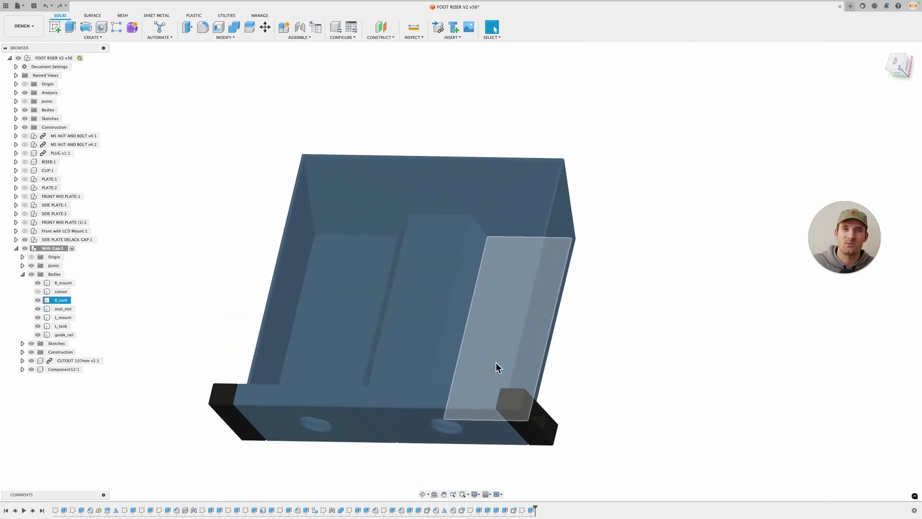
pyautogui.press('Escape')
pyautogui.keyDown('shift'); pyautogui.moveTo(672, 382); pyautogui.dragTo(671, 347, button='middle'); pyautogui.keyUp('shift')
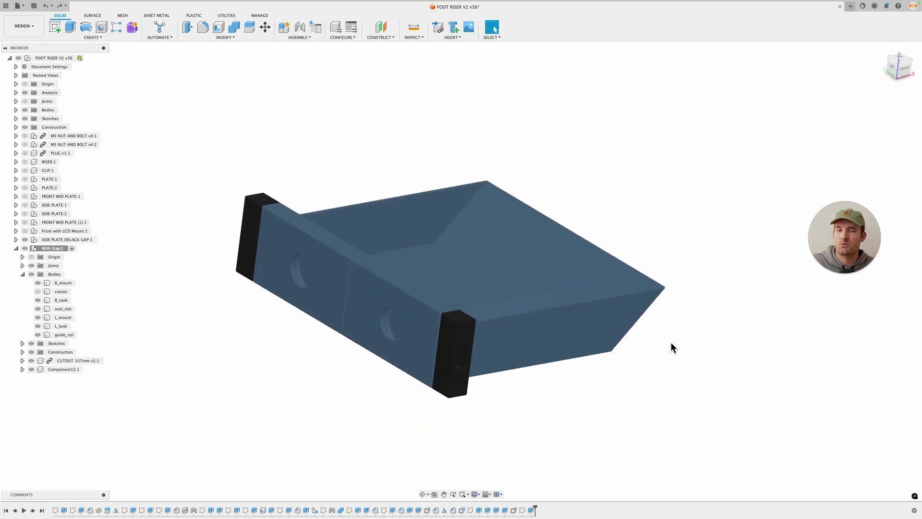
pyautogui.keyDown('shift'); pyautogui.moveTo(624, 378); pyautogui.dragTo(645, 393, button='middle'); pyautogui.keyUp('shift')
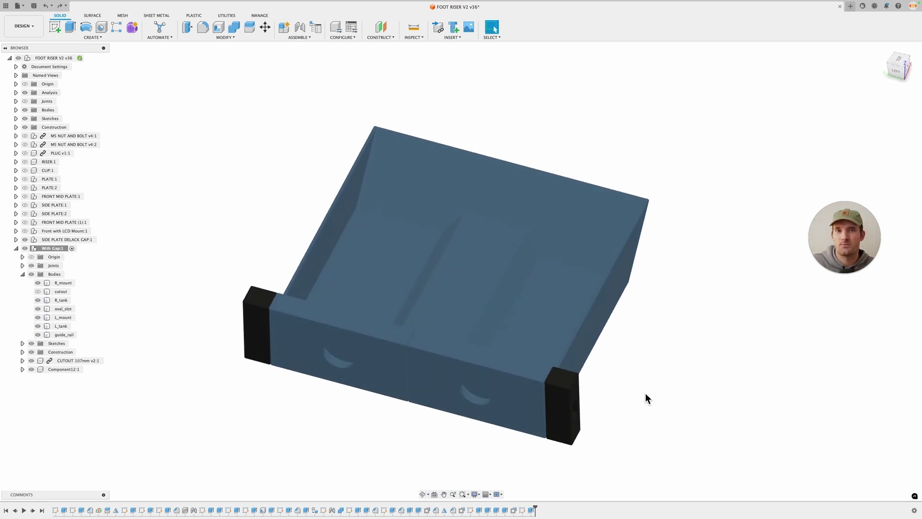
pyautogui.click(910, 78)
pyautogui.moveTo(715, 336); pyautogui.dragTo(707, 314, button='middle')
pyautogui.scroll(1, 707, 313)
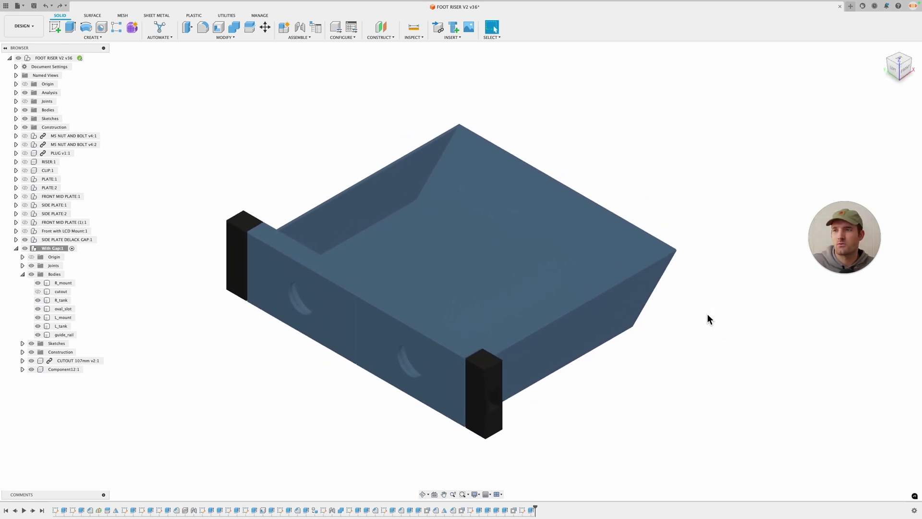